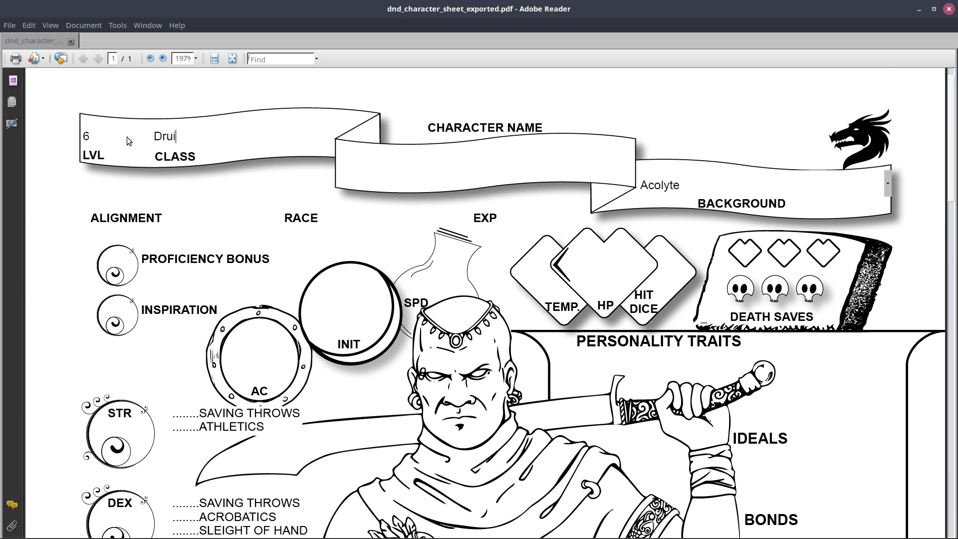
Fill in Class as Druid, a character name, Neutral Good alignment and Human race
text(Malory)
key(Return)
text(Neutral Good)
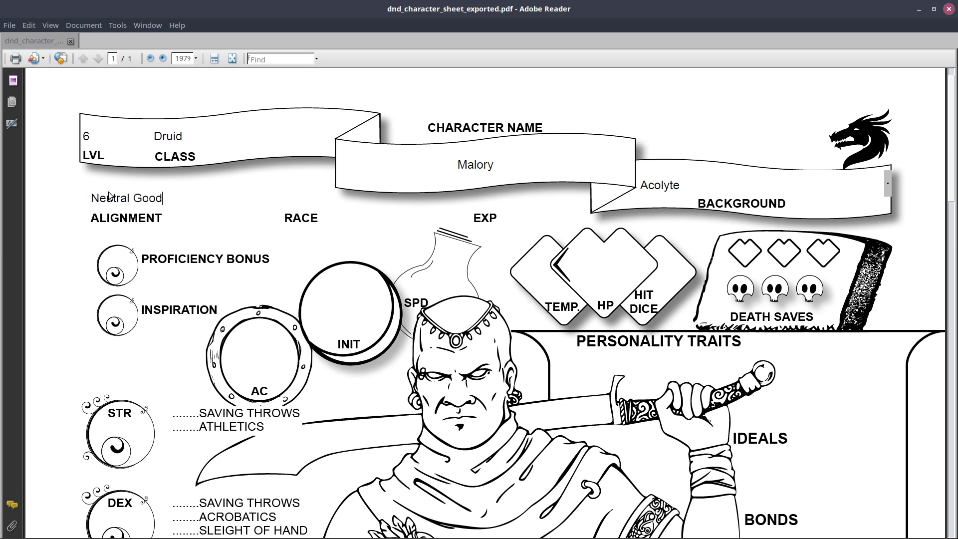
text(Human)
Try several different entries in the Background drop-down list
click(887, 184)
click(680, 343)
click(888, 184)
key(Down)
key(Return)
click(890, 178)
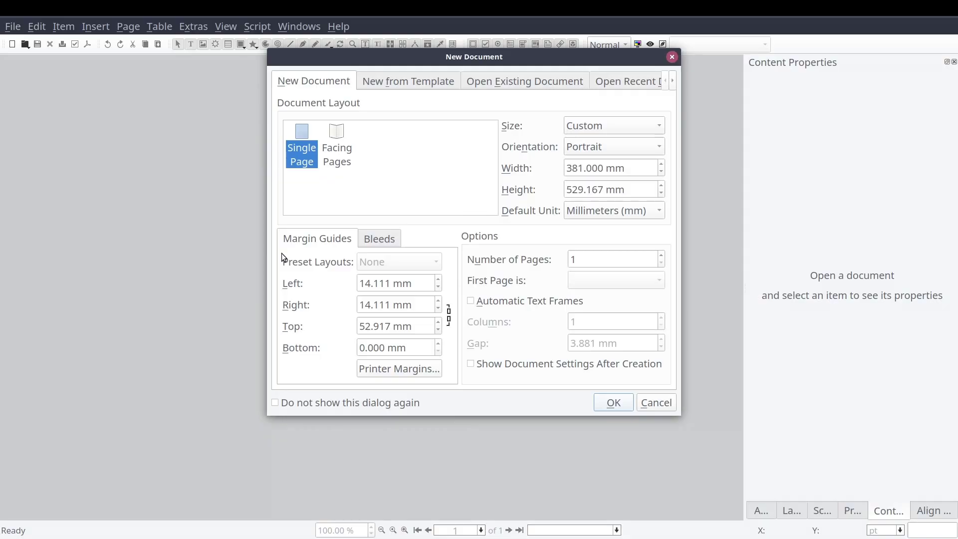
Open dnd_character_sheet2.sla from the recent documents list
click(672, 83)
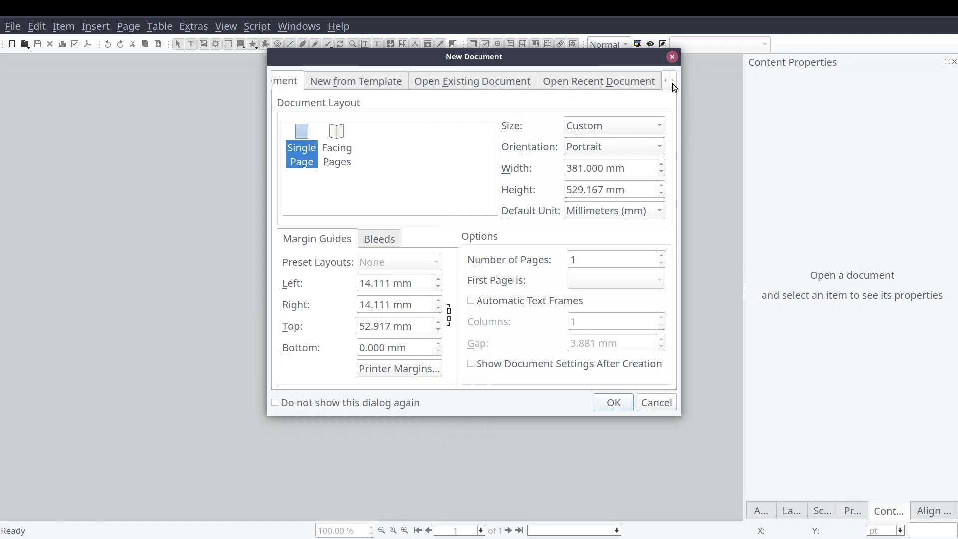
click(599, 83)
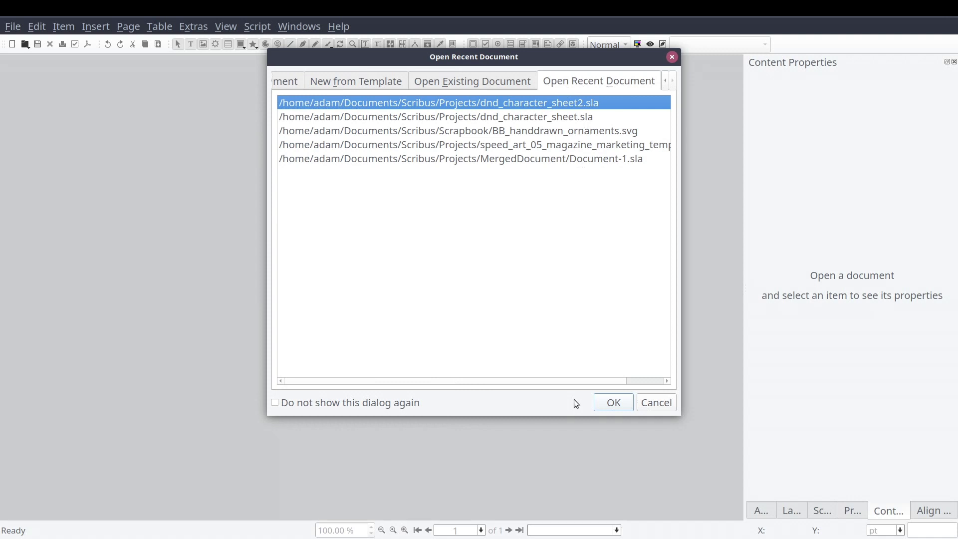
key(Return)
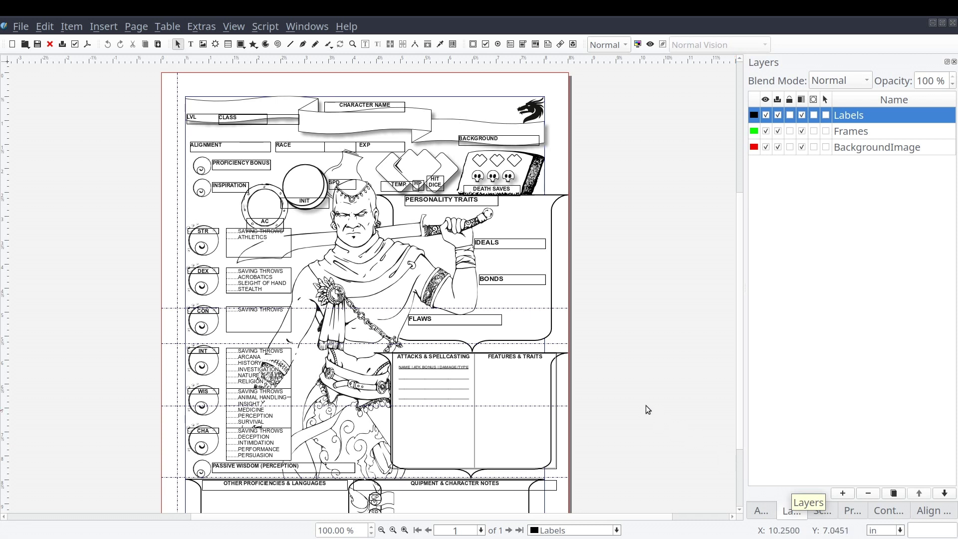
click(300, 30)
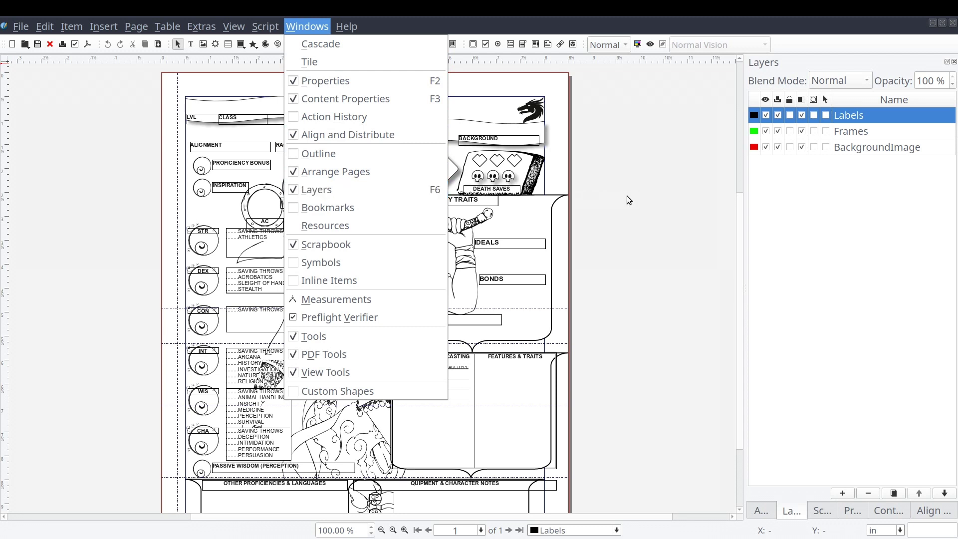
key(Escape)
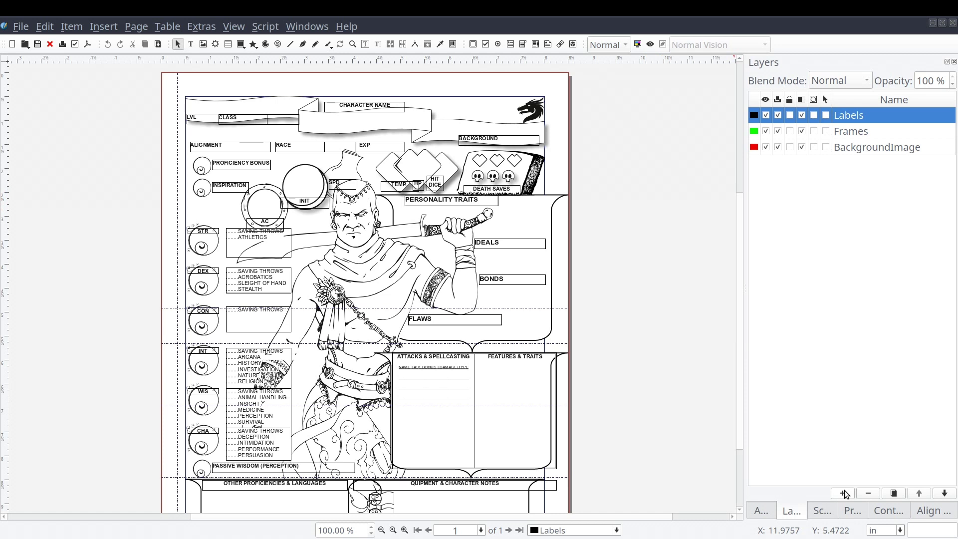
Add a new layer to the Layers panel and rename it PDF Elements
click(845, 493)
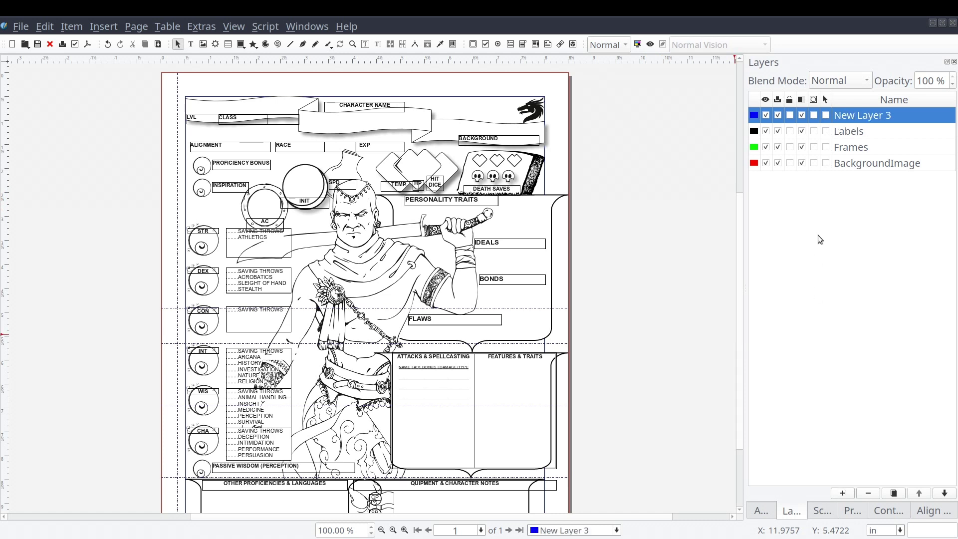
double_click(855, 116)
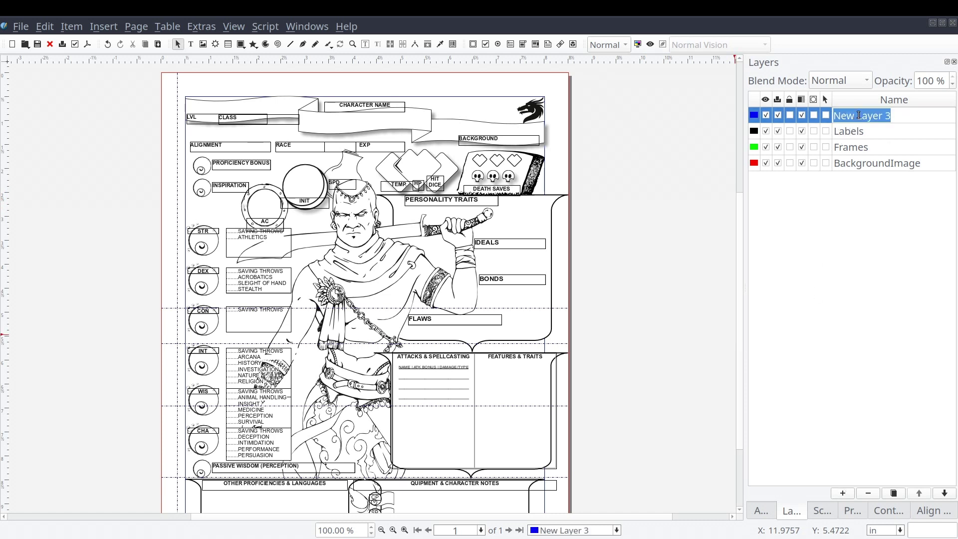
text(PDF )
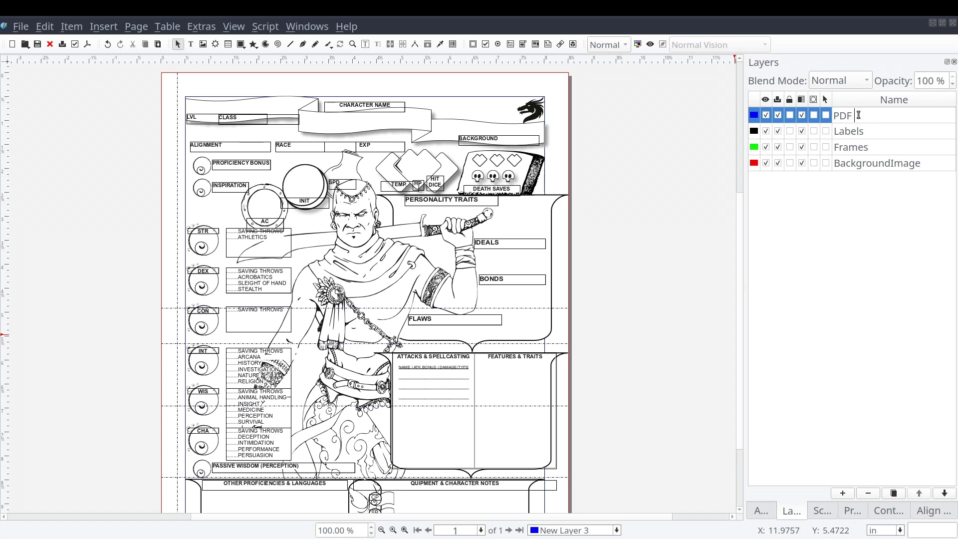
text(1Elements)
key(Return)
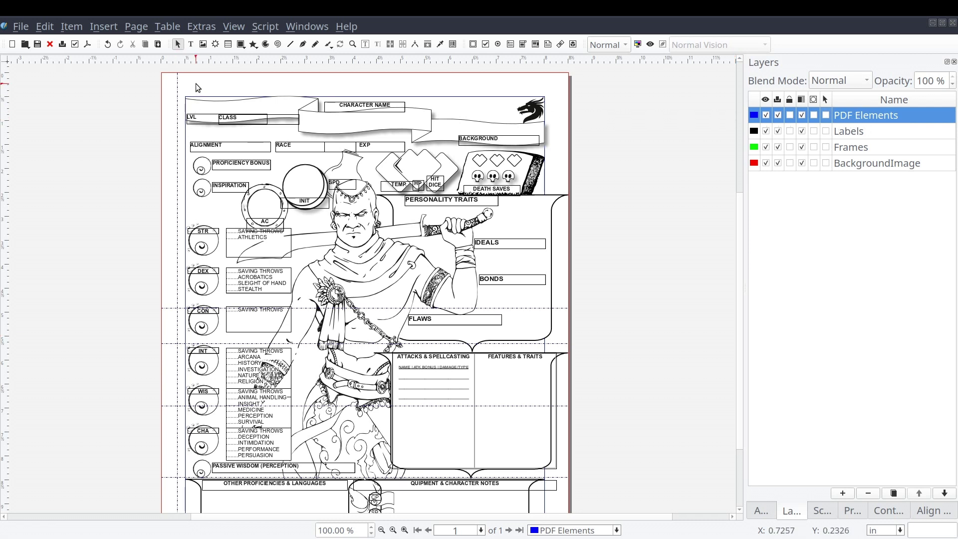
Zoom to about 200% and frame the top-left LVL, CLASS and name banner area
ctrl+scroll(202, 108, up, 1)
ctrl+scroll(289, 85, up, 1)
ctrl+scroll(350, 85, up, 1)
scroll(291, 126, right, 3)
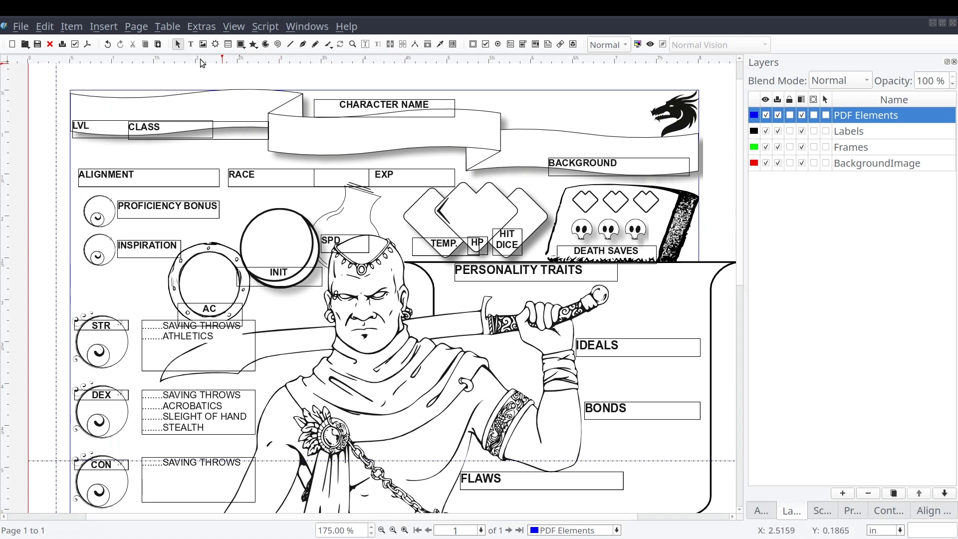
ctrl+scroll(193, 70, up, 1)
ctrl+scroll(193, 73, up, 1)
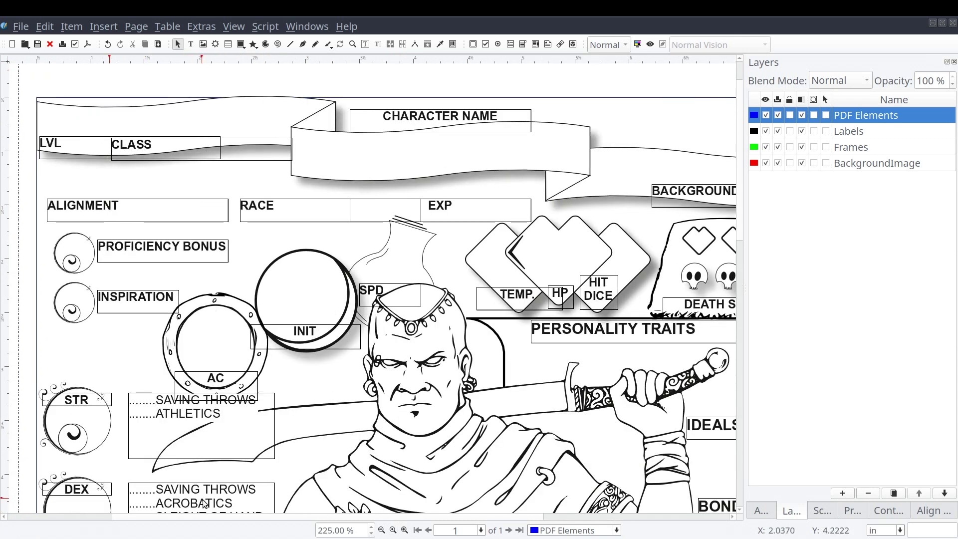
drag(211, 521, 225, 531)
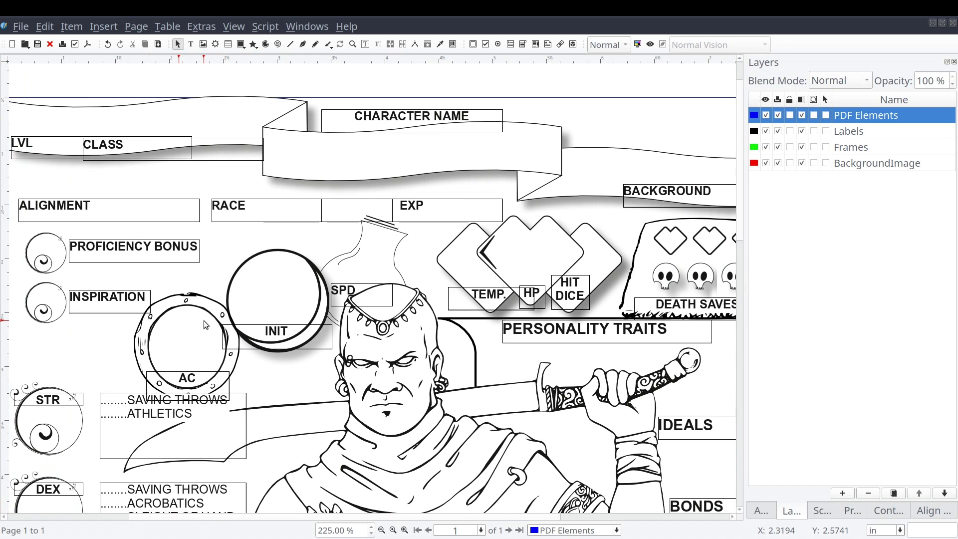
ctrl+scroll(205, 324, down, 1)
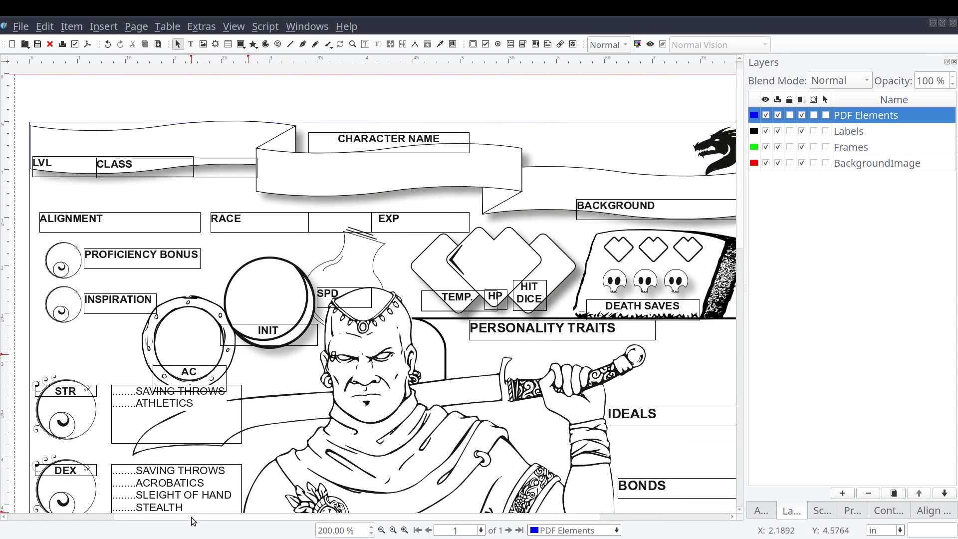
drag(188, 519, 204, 525)
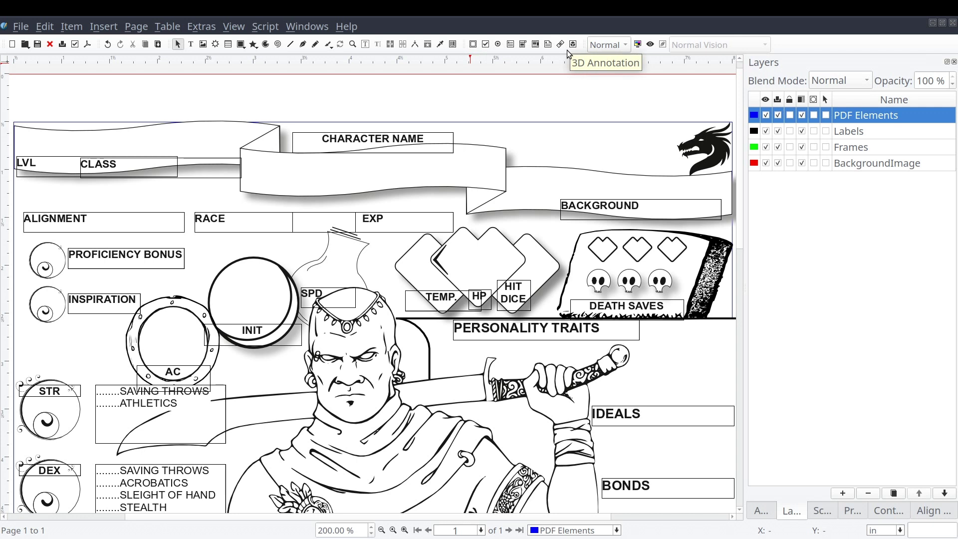
right_click(788, 59)
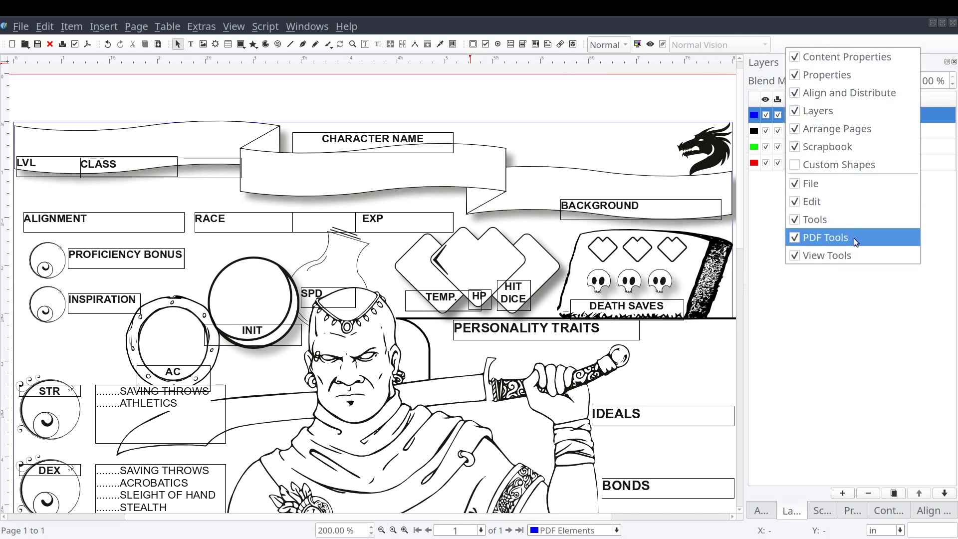
click(795, 238)
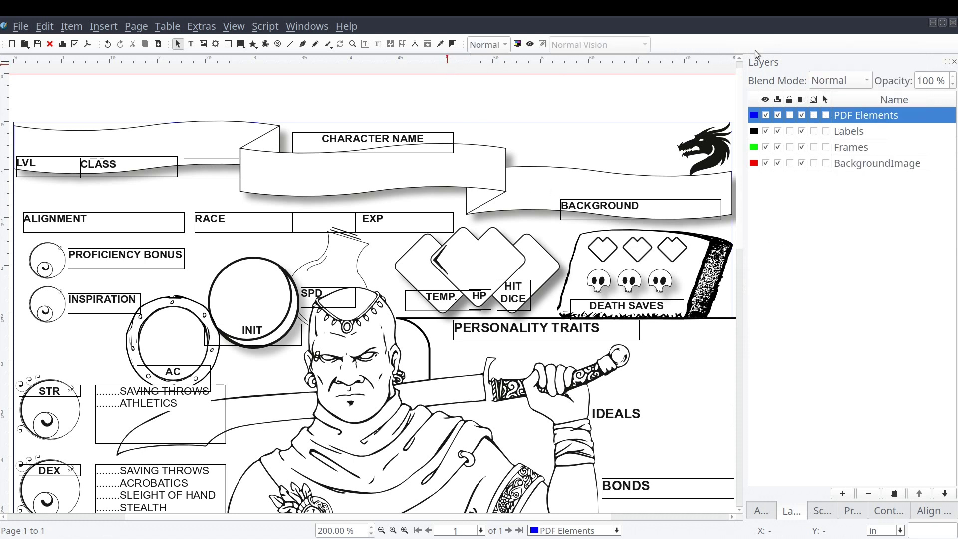
right_click(699, 42)
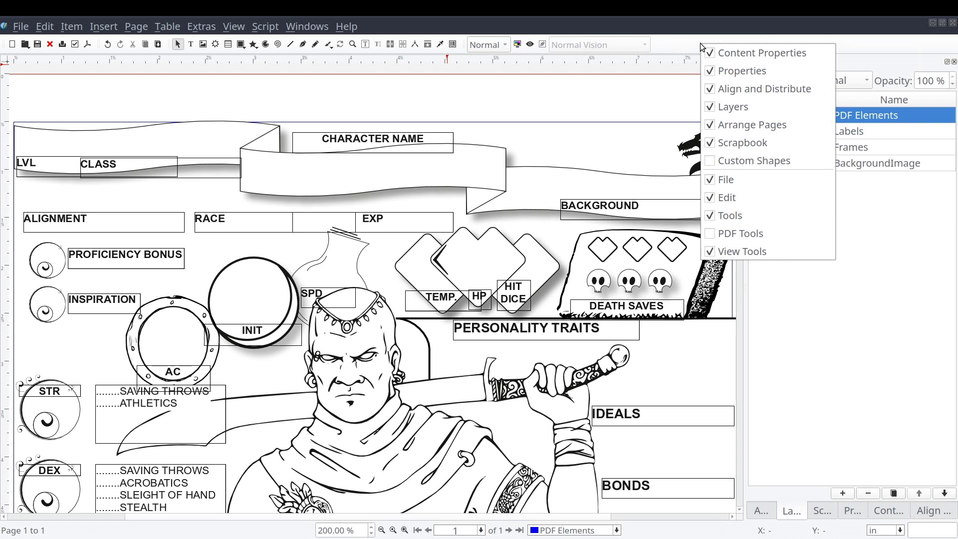
click(710, 232)
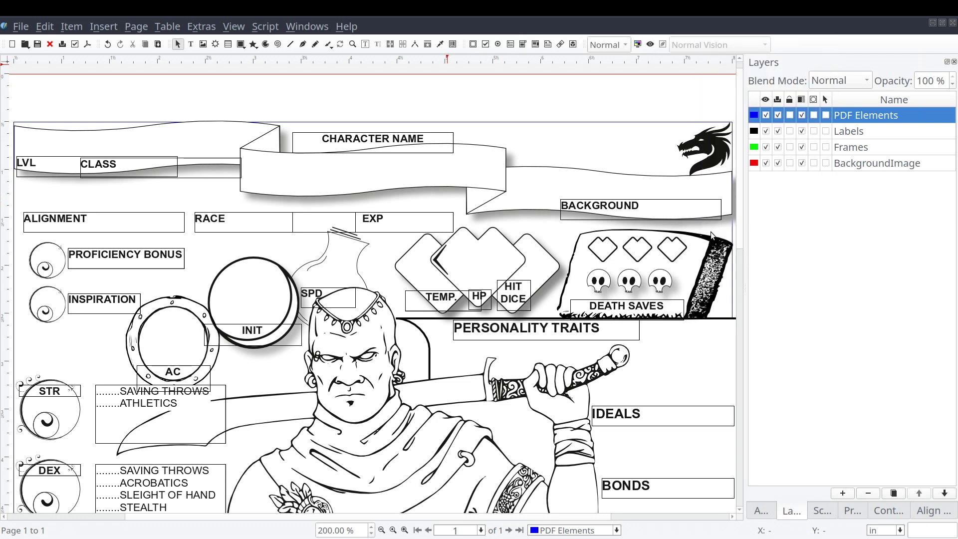
Draw a PDF text field styled Section Content, 0.25 in tall, over the LVL box
click(510, 45)
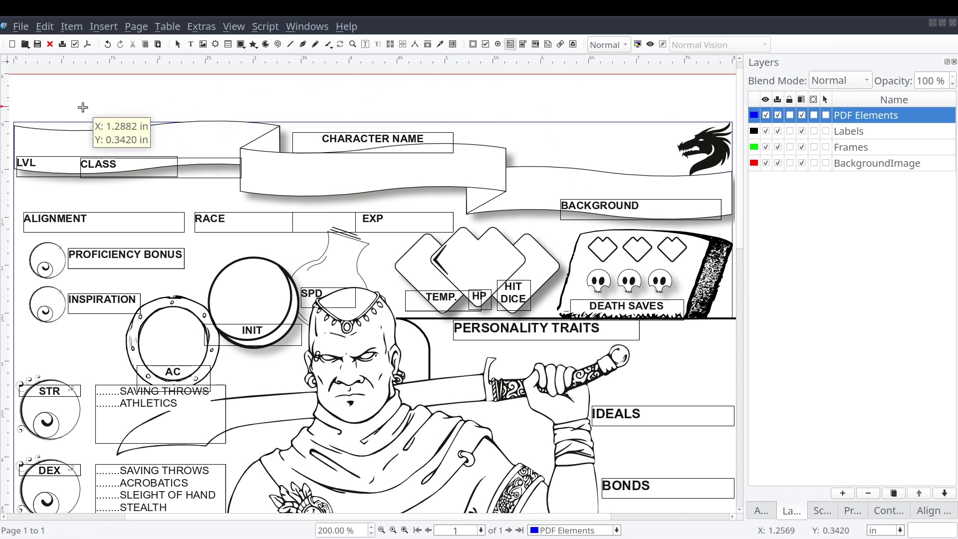
click(25, 134)
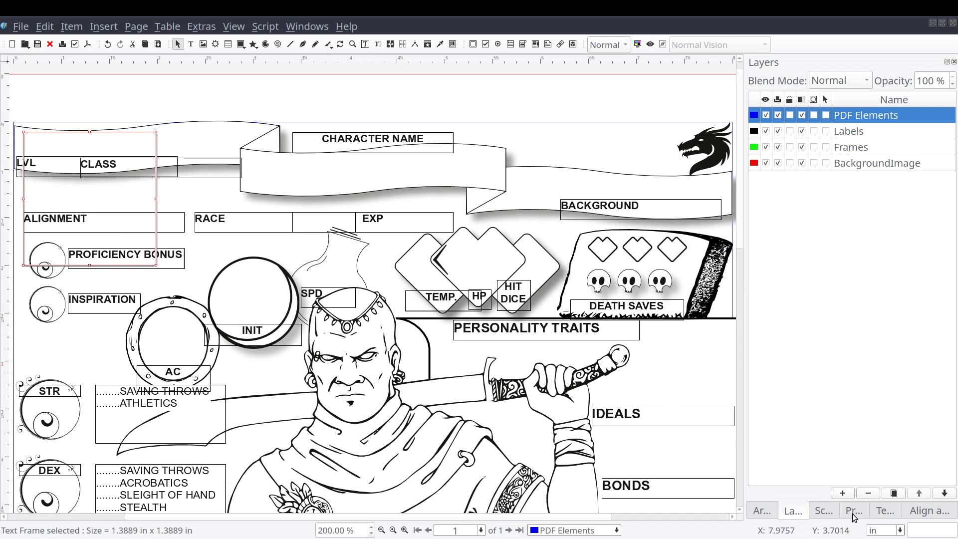
click(883, 513)
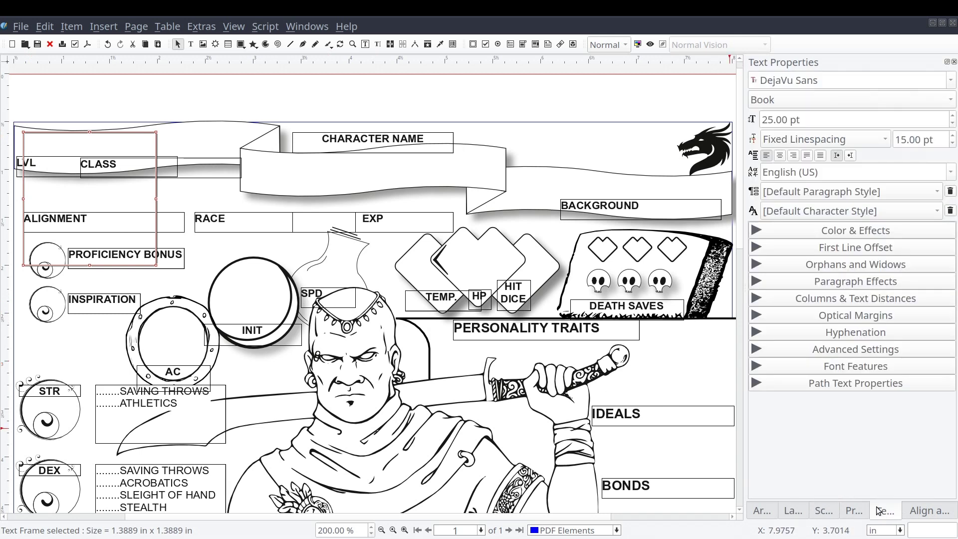
click(809, 192)
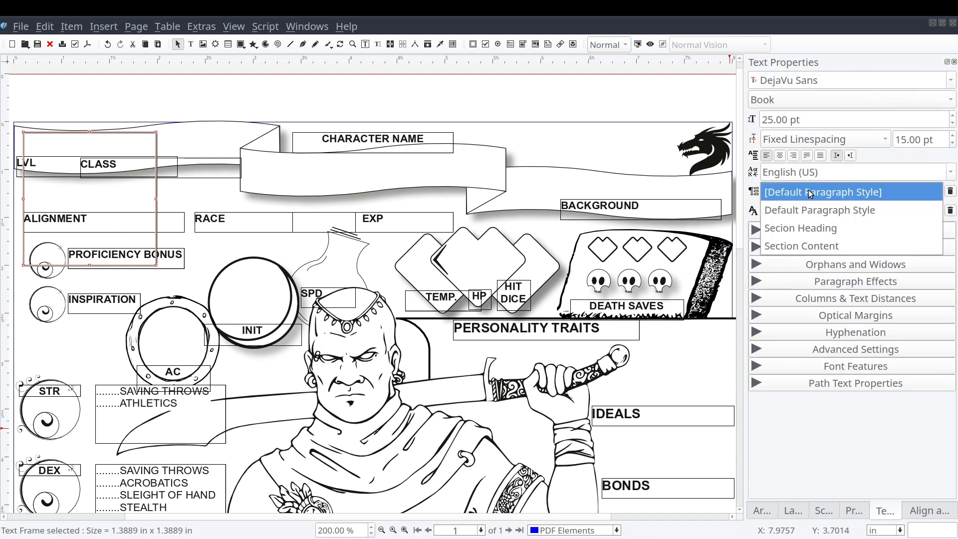
click(792, 245)
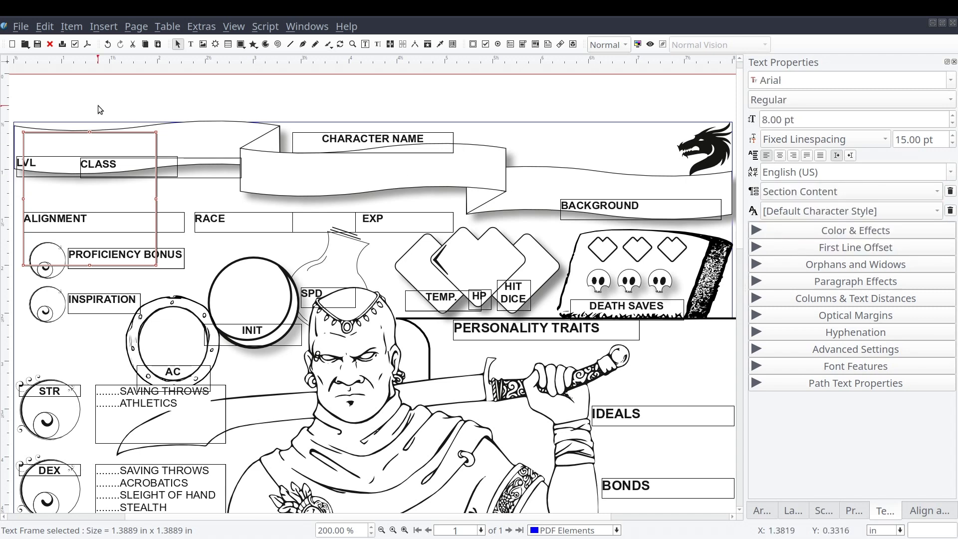
drag(90, 266, 90, 157)
drag(156, 144, 237, 145)
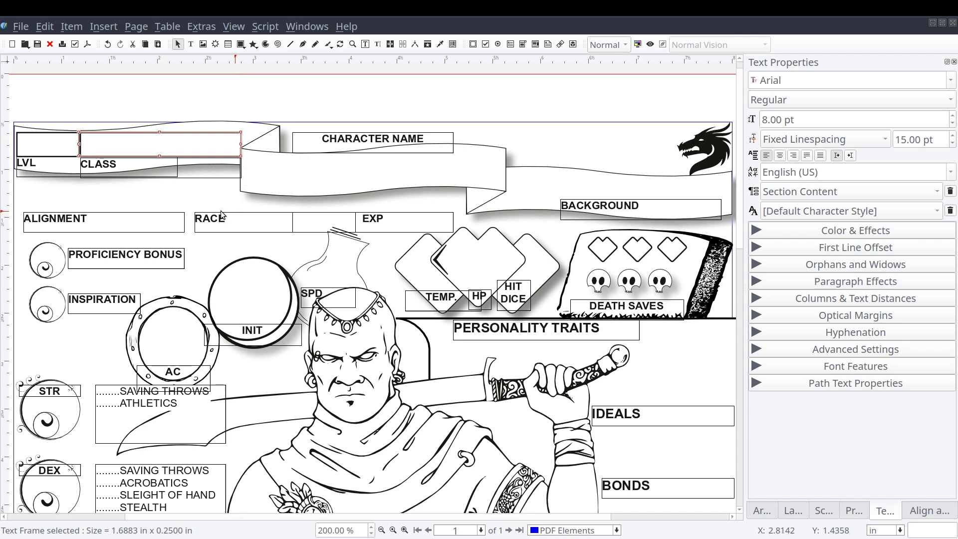
Stretch a field across the name banner, make it slightly taller, and shift another toward ALIGNMENT
drag(153, 140, 314, 173)
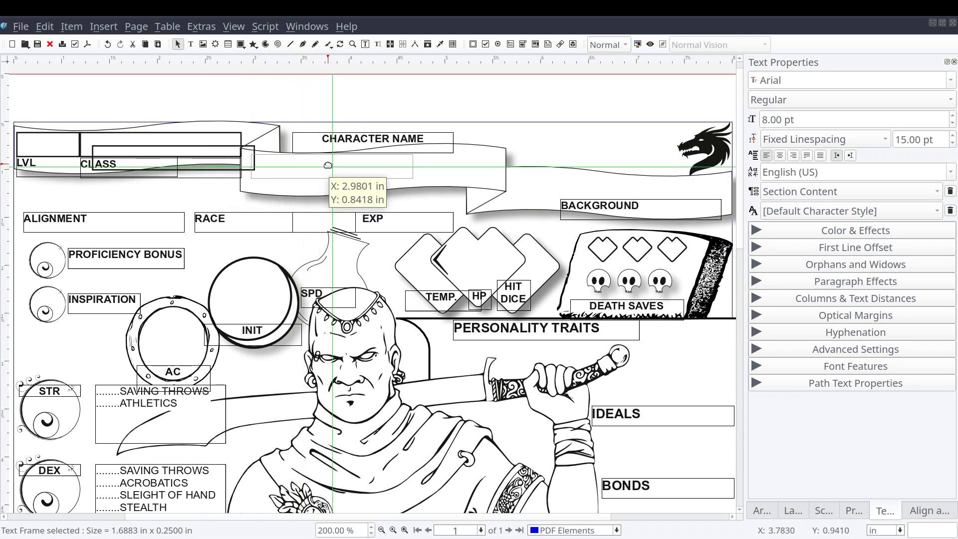
drag(327, 165, 316, 166)
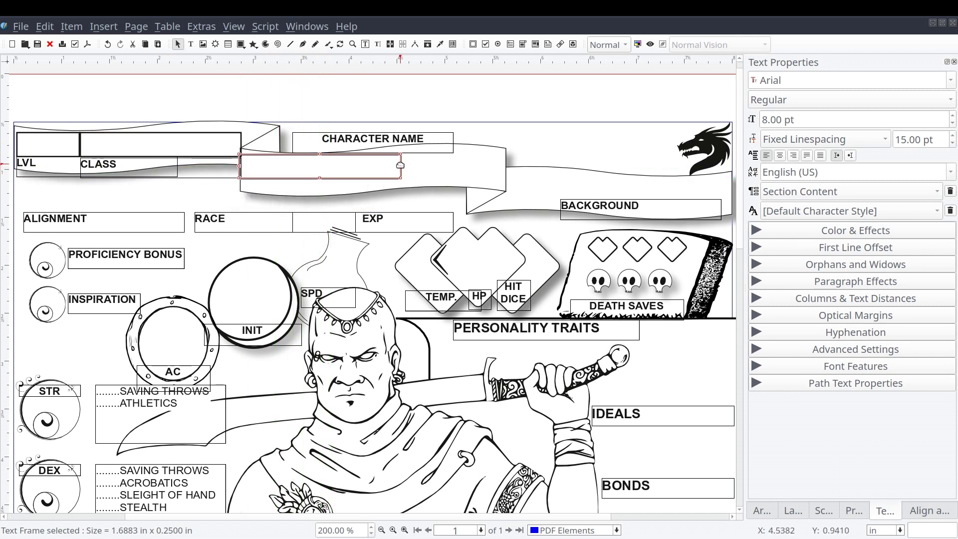
drag(401, 165, 504, 167)
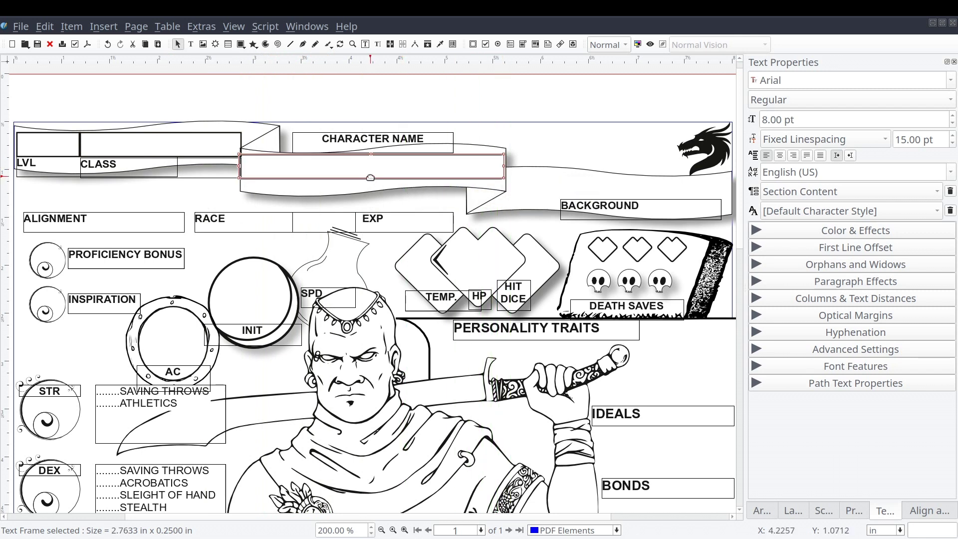
drag(370, 177, 369, 184)
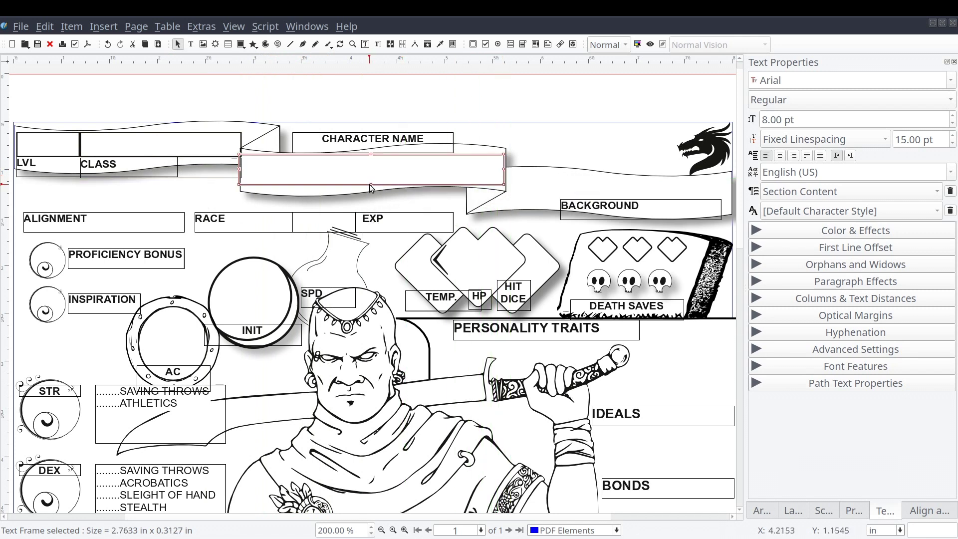
click(227, 144)
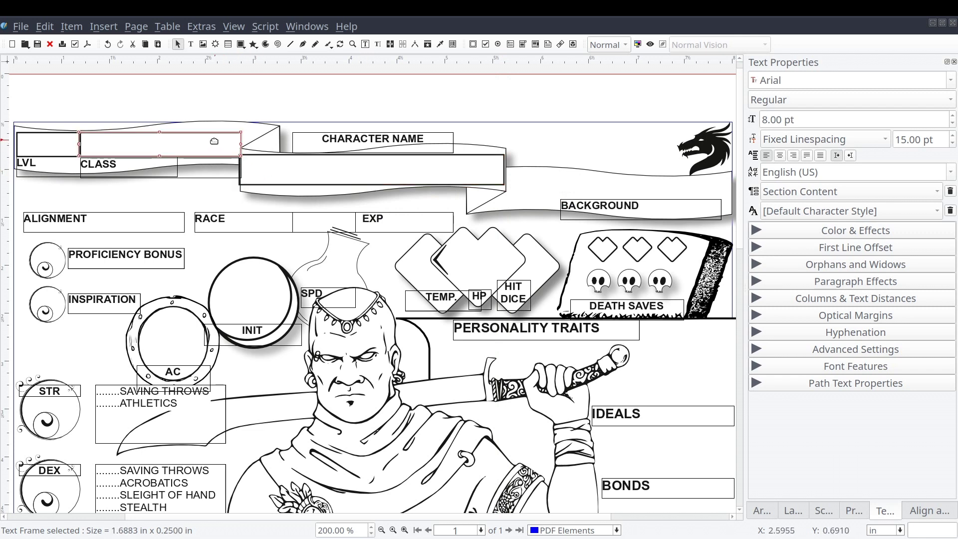
drag(214, 141, 131, 202)
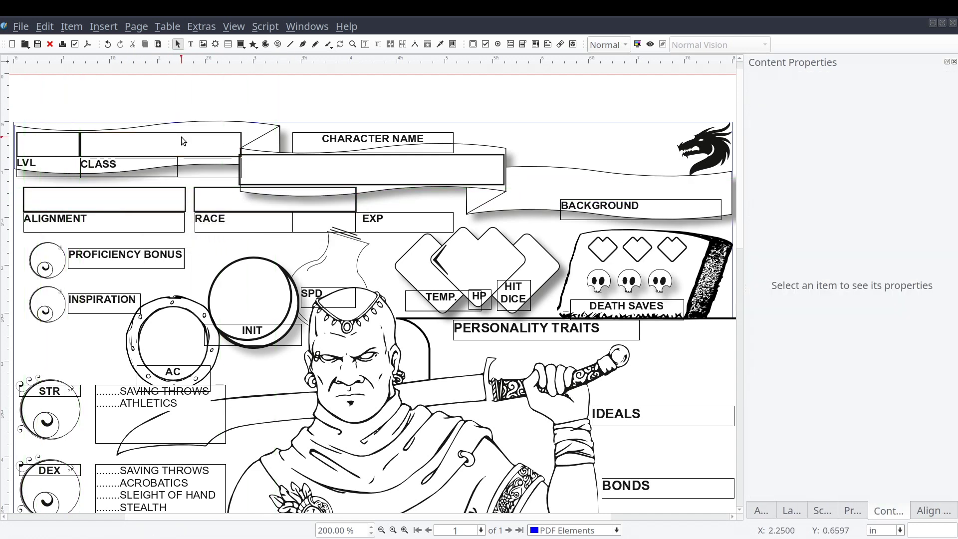
Keep the LVL field's type as Text Field and rename it TextFieldCharacterLevel
double_click(72, 147)
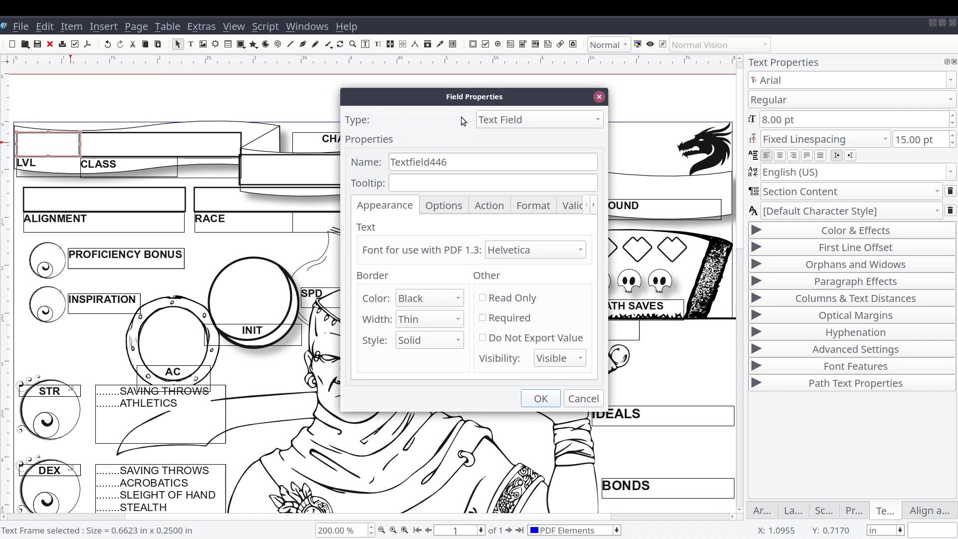
click(595, 120)
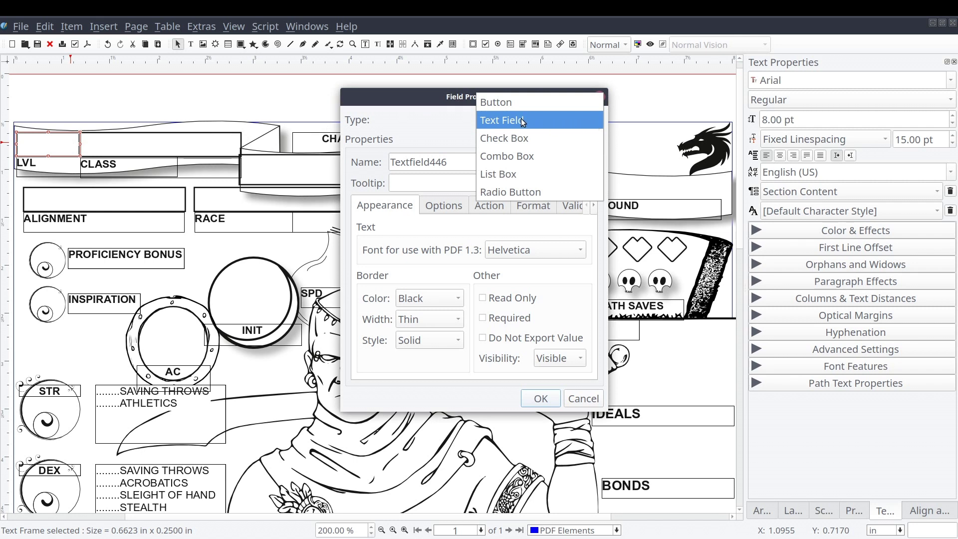
click(463, 124)
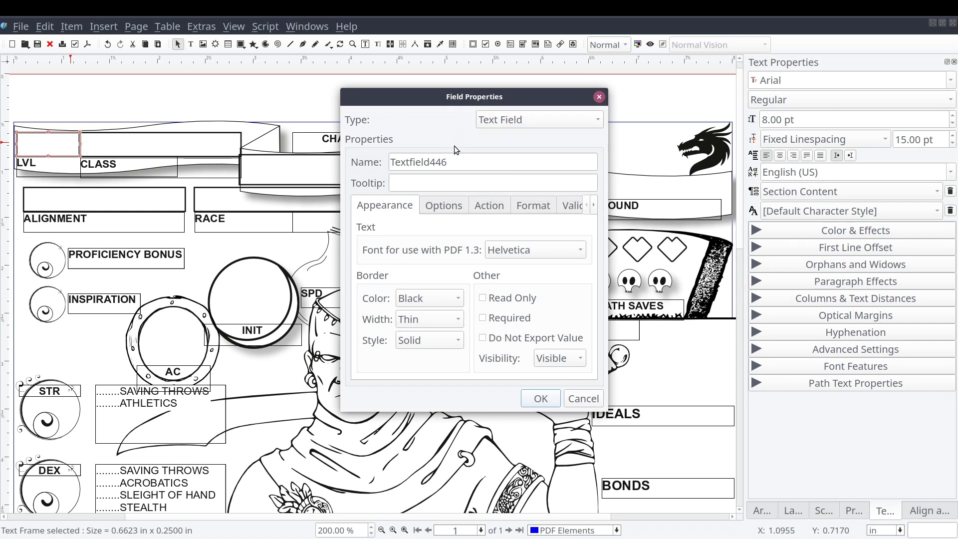
double_click(455, 162)
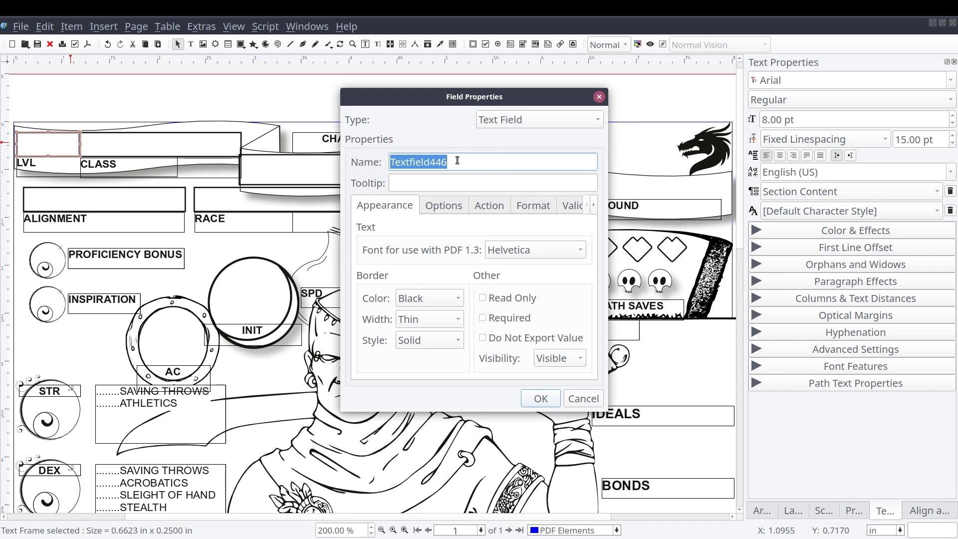
click(458, 160)
key(BackSpace)
key(BackSpace)
key(BackSpace)
key(BackSpace)
key(BackSpace)
key(BackSpace)
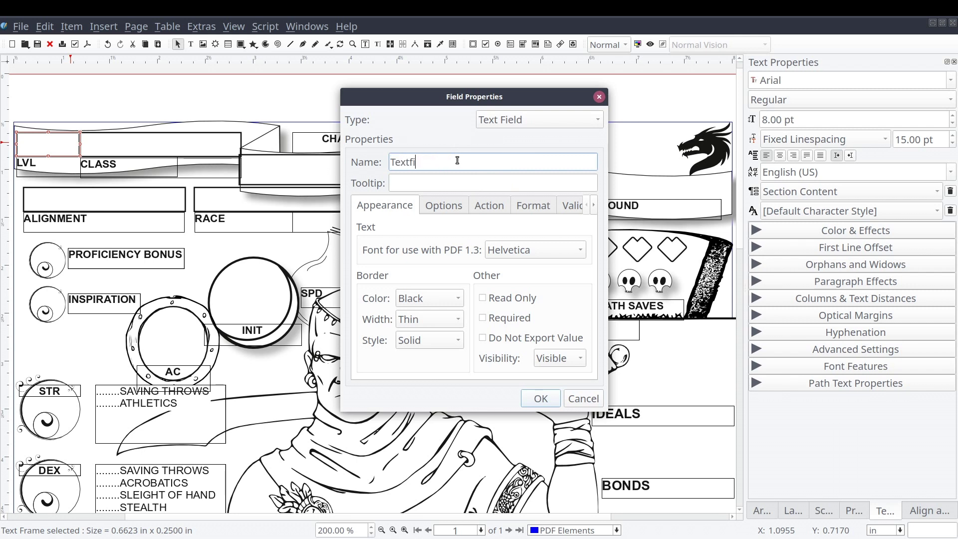
text(eldCharacterLevel)
Format the level field as Number, validate its value from 1 to 999, and confirm
click(390, 209)
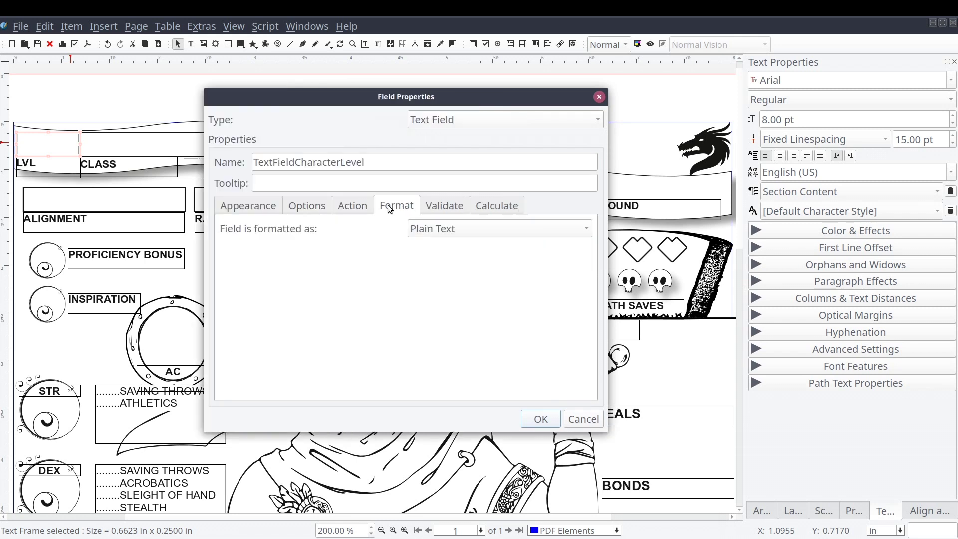
click(428, 235)
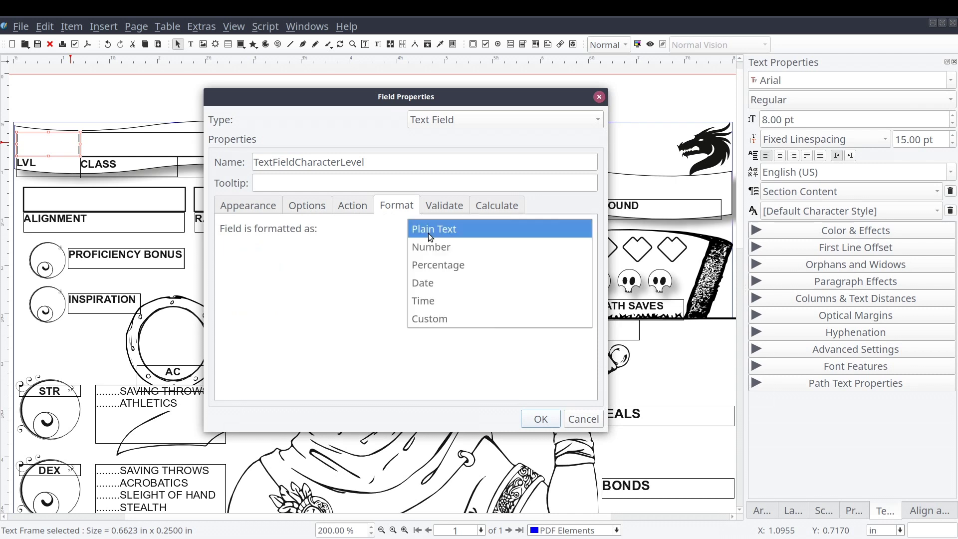
click(460, 248)
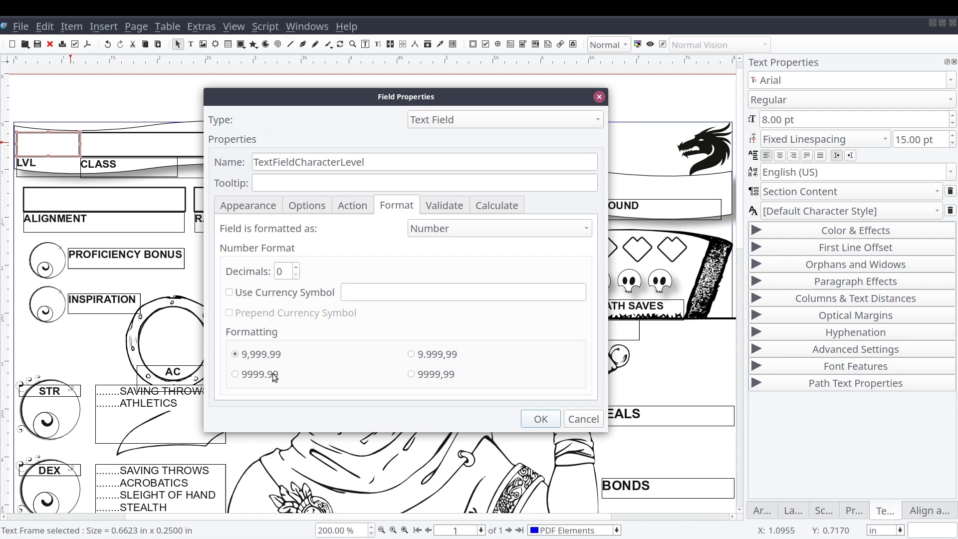
click(436, 206)
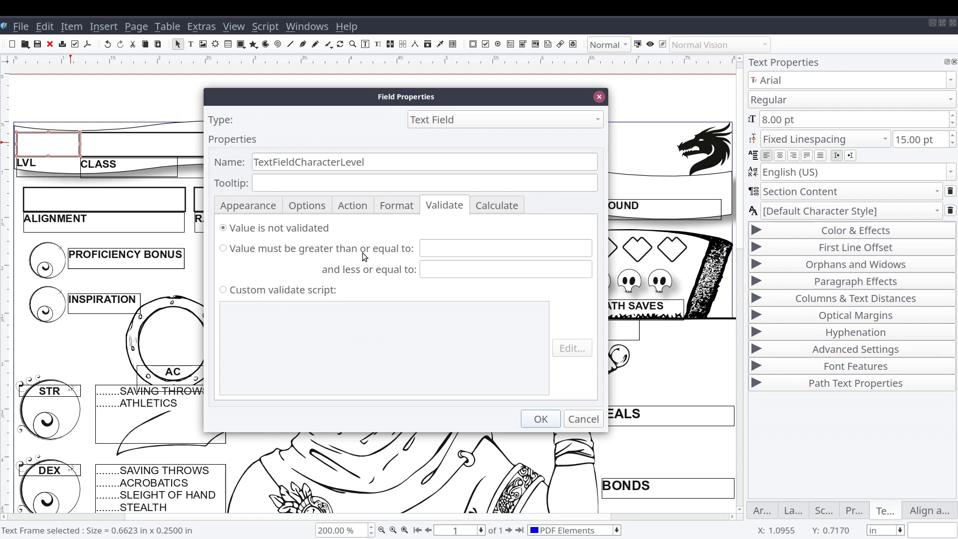
click(294, 251)
click(447, 247)
click(440, 269)
text(999)
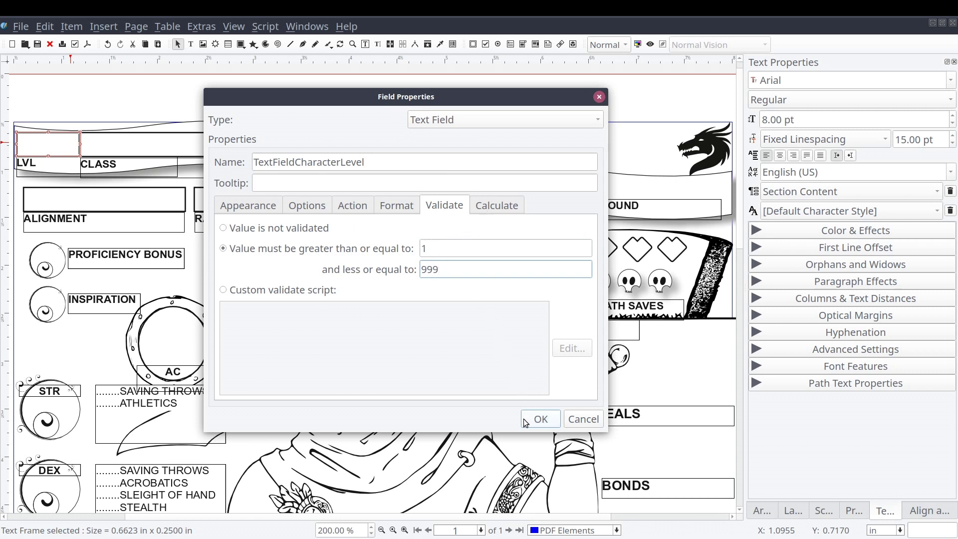
click(519, 208)
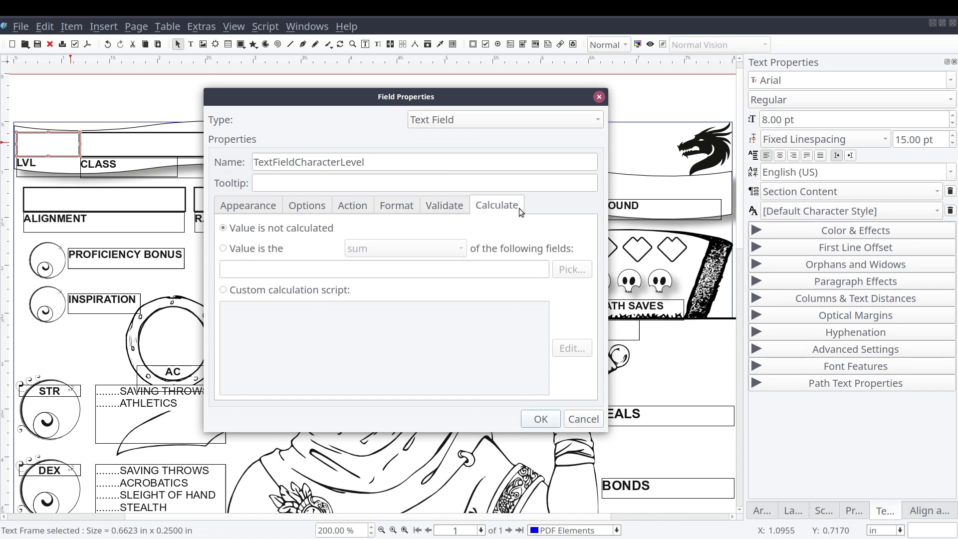
click(526, 425)
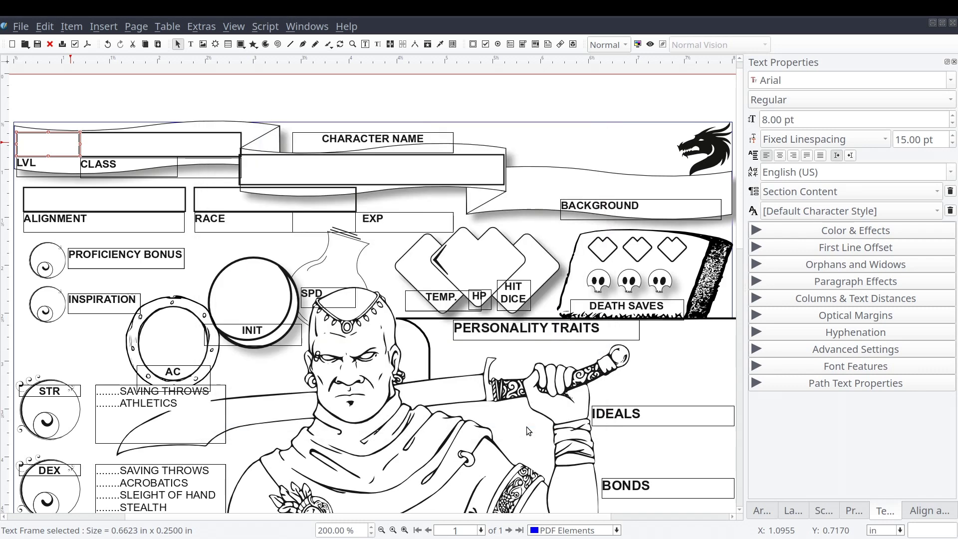
Check the CLASS and Character Name boxes, then deselect everything
click(144, 148)
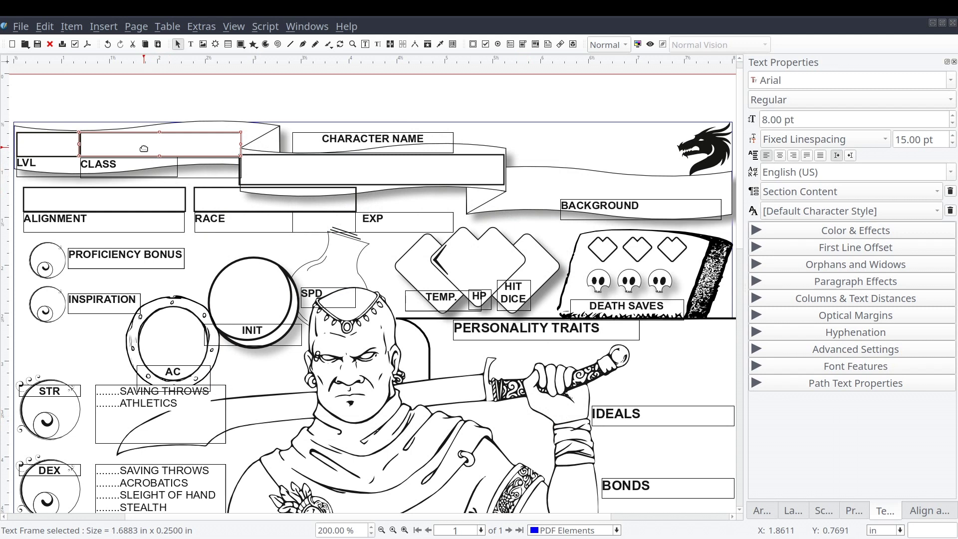
click(268, 177)
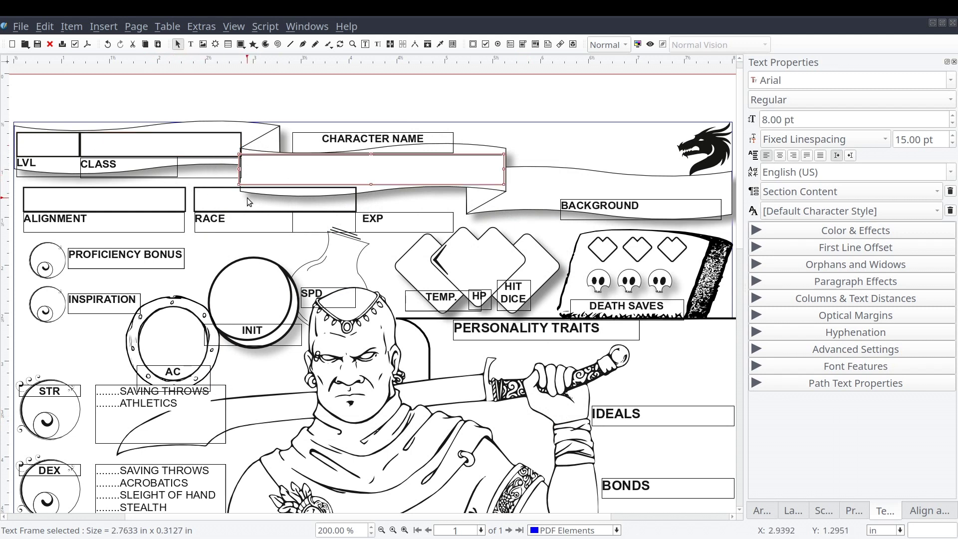
click(404, 201)
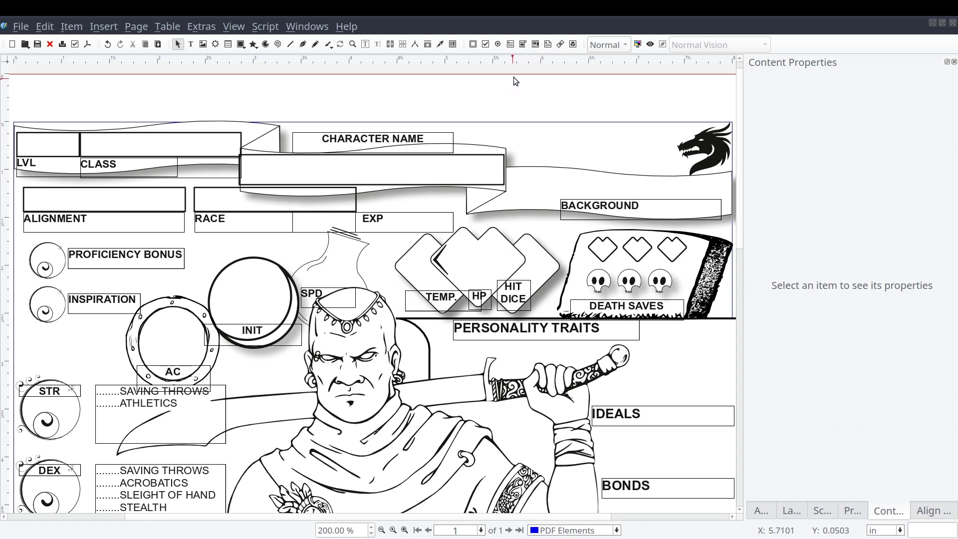
Place a PDF combo box above BACKGROUND, style it Section Content, and shrink it to 0.182 in
click(522, 45)
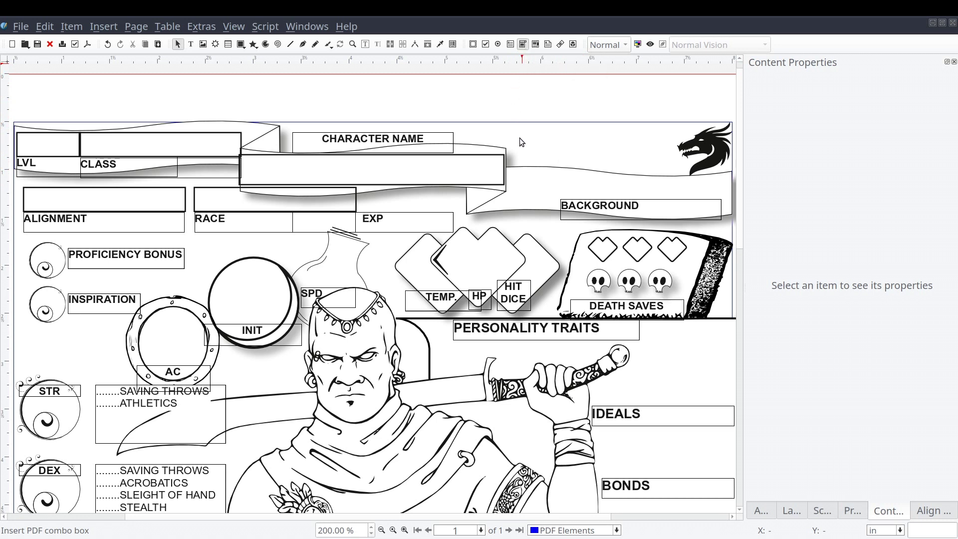
click(523, 170)
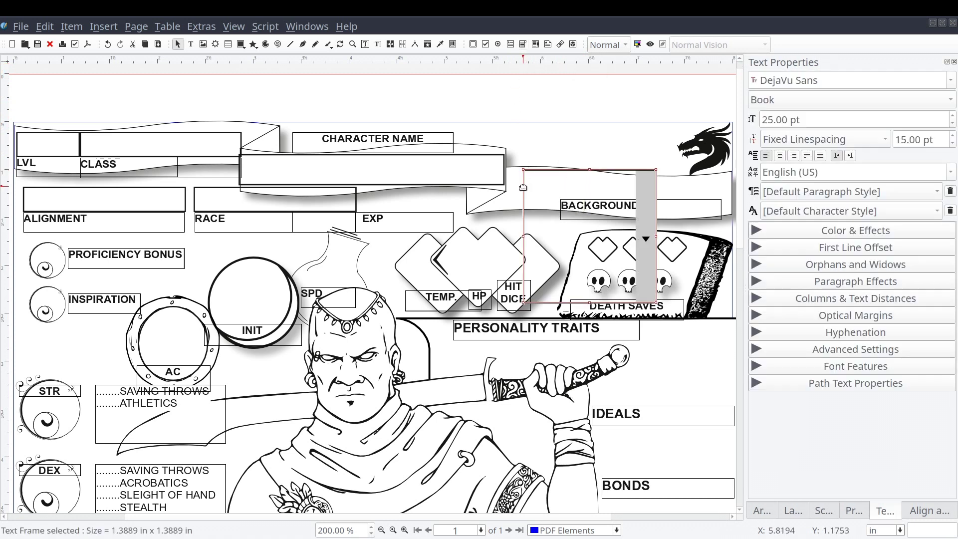
click(827, 194)
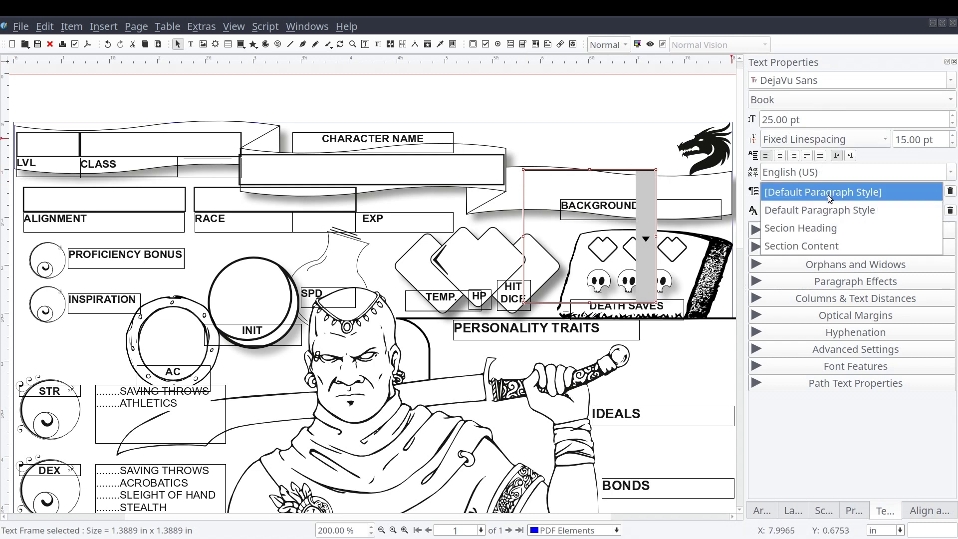
click(816, 247)
click(559, 148)
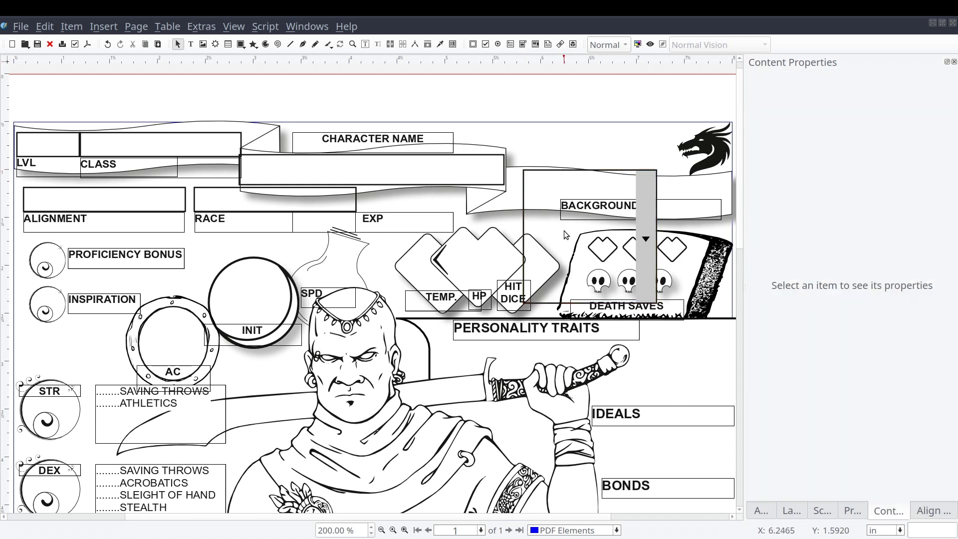
click(553, 256)
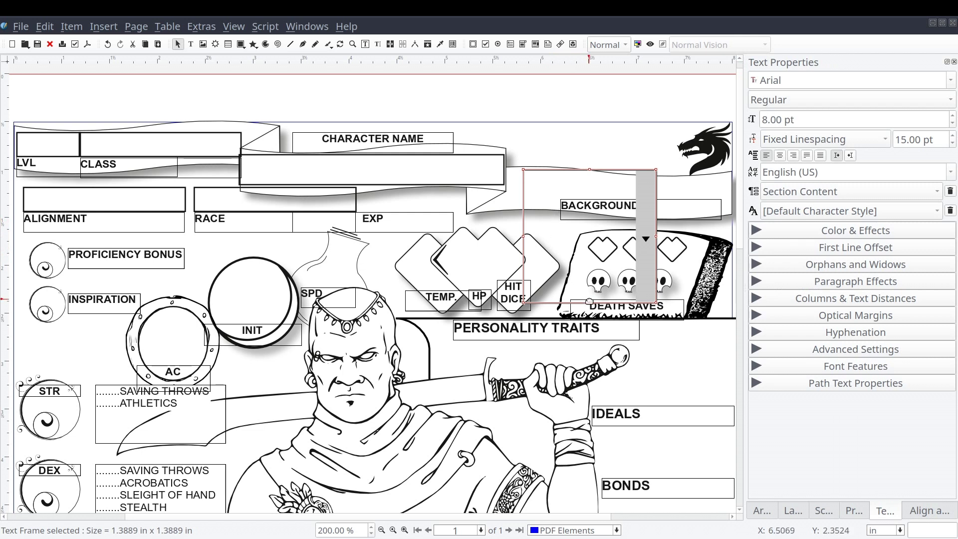
drag(576, 235, 558, 185)
Set the combo box height to 0.3127 in
right_click(558, 186)
click(496, 361)
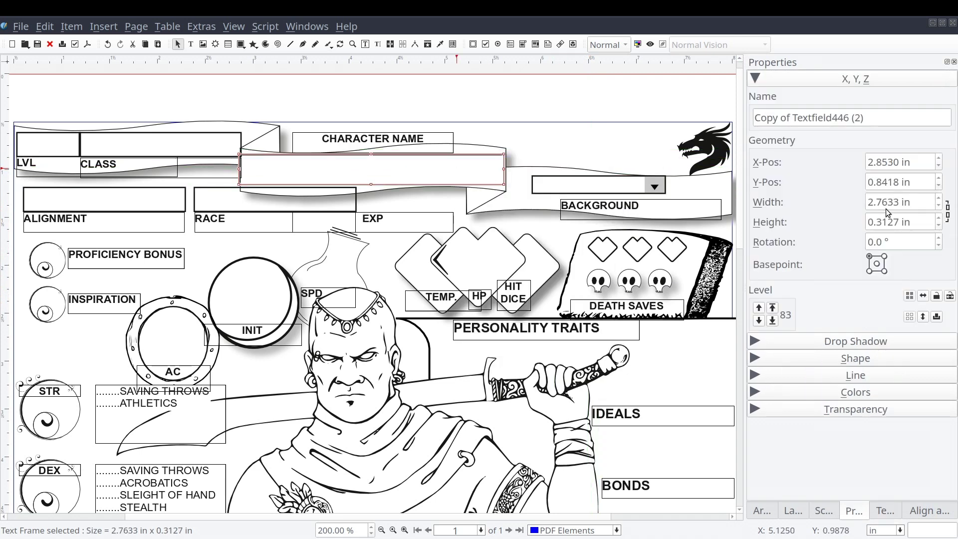
double_click(898, 221)
text(3127)
key(Return)
drag(665, 189, 711, 193)
drag(509, 189, 487, 197)
scroll(463, 125, down, 1)
Open the combo box's list text and paste in the background names
right_click(463, 125)
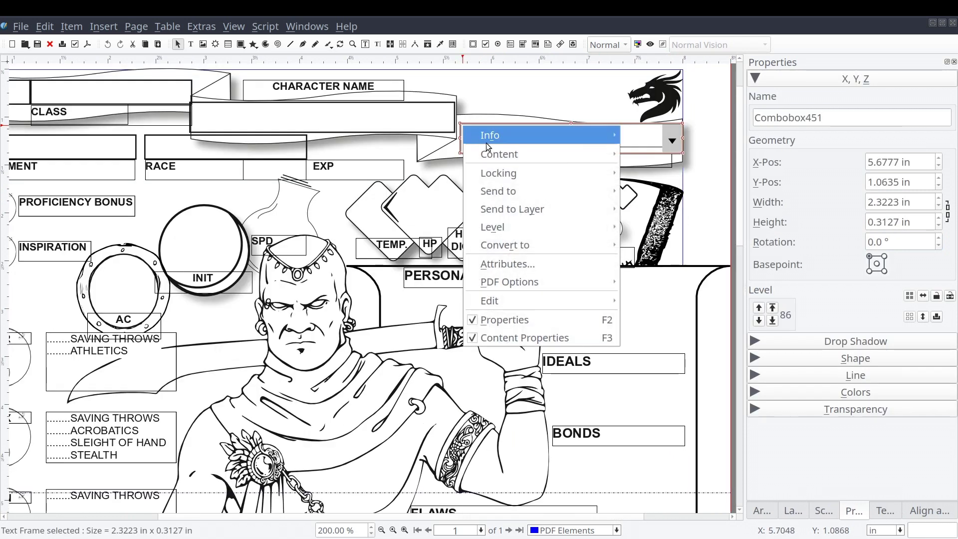
mouse_move(508, 159)
click(696, 190)
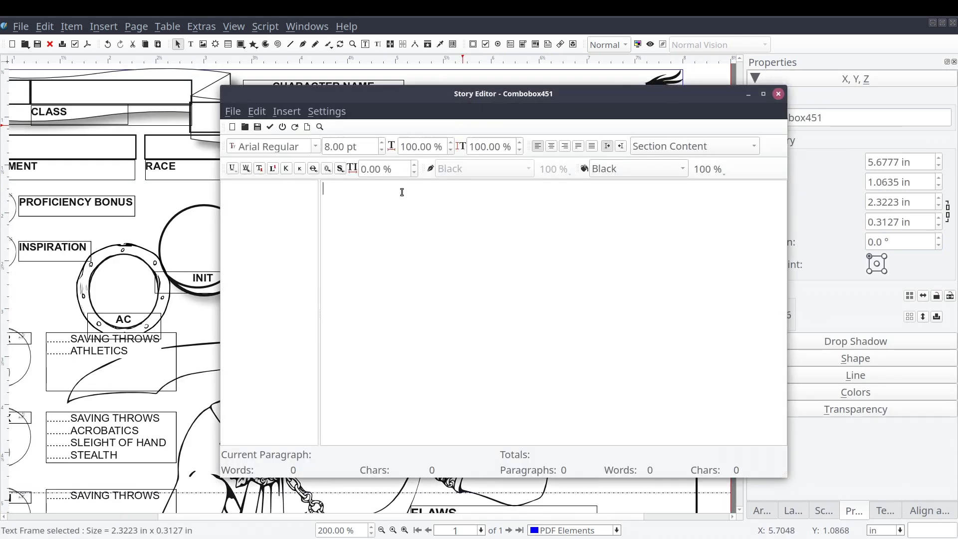
right_click(388, 193)
click(399, 274)
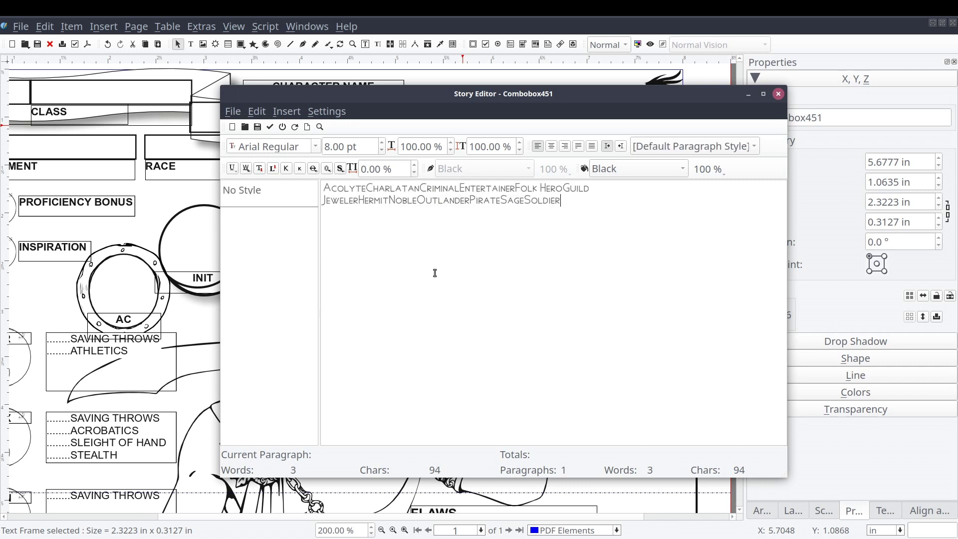
Add line breaks so Acolyte, Charlatan, Criminal, Folk Hero through Soldier sit on separate lines
click(365, 188)
key(Return)
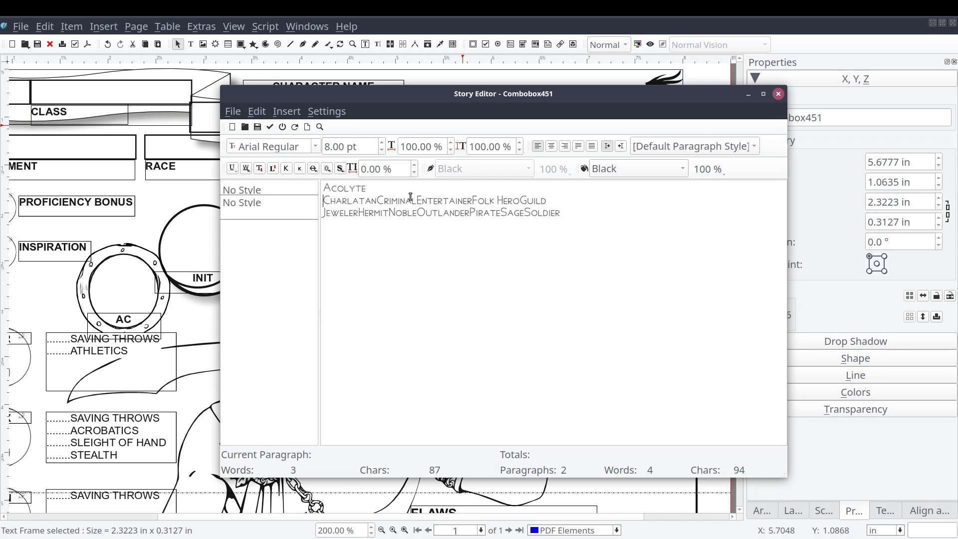
click(378, 201)
key(Return)
click(364, 212)
key(Return)
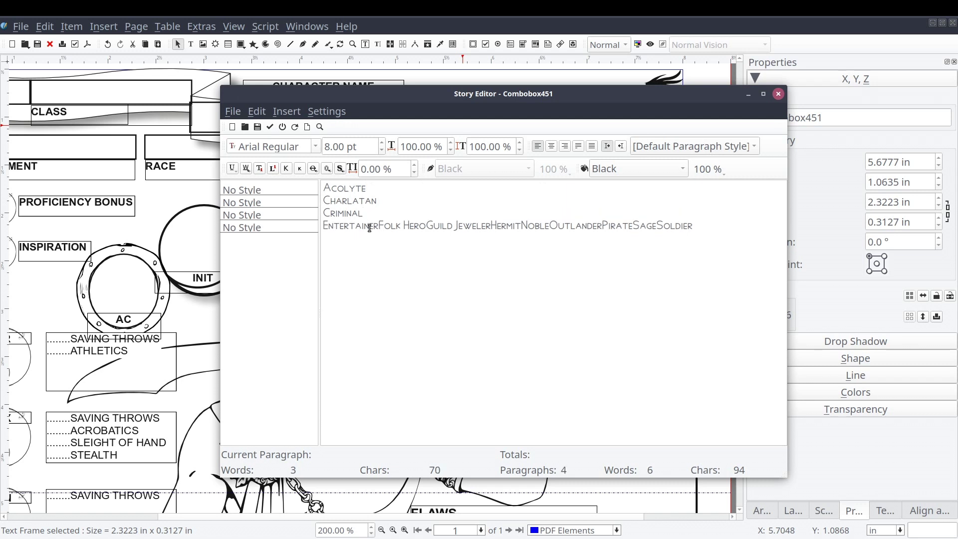
click(378, 226)
key(Return)
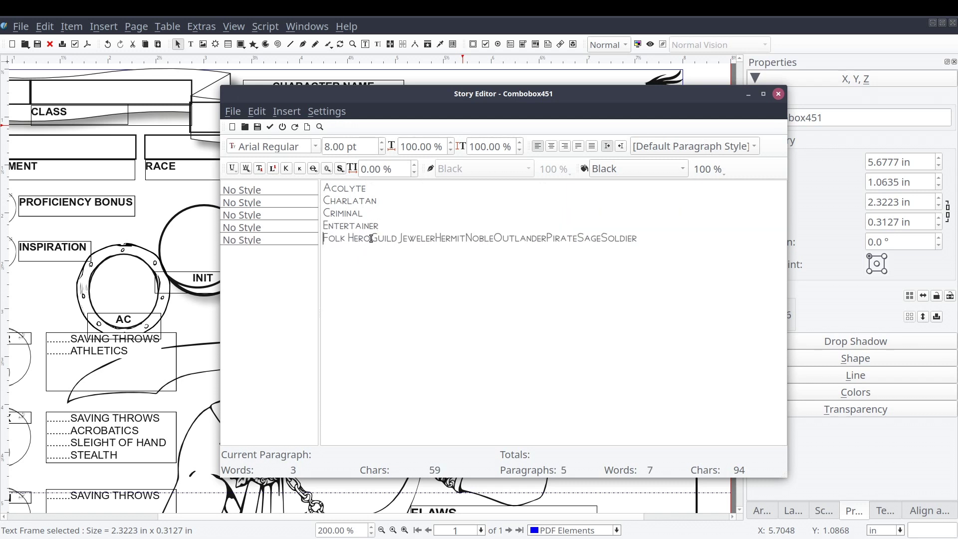
click(371, 239)
key(Return)
click(389, 251)
key(Return)
click(353, 263)
key(Return)
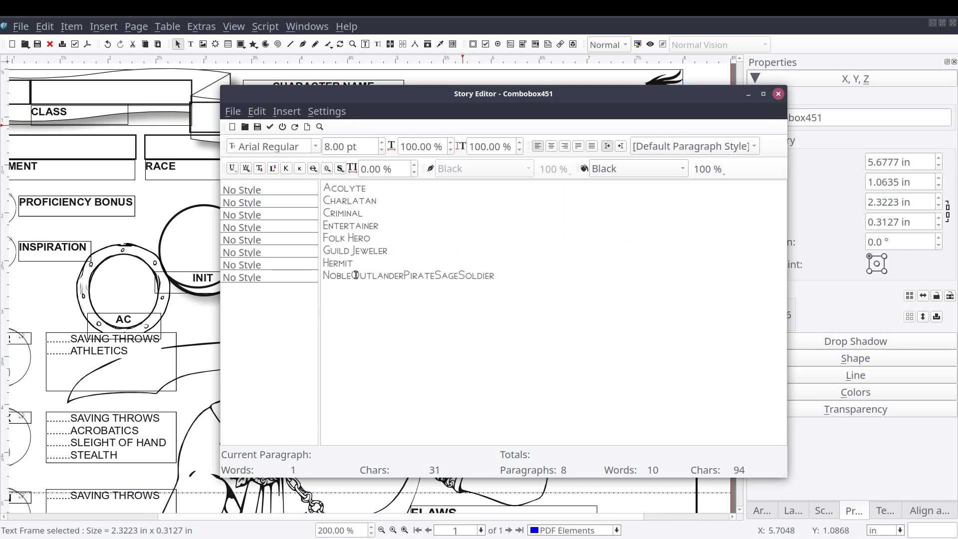
click(353, 276)
key(Return)
click(376, 288)
key(Return)
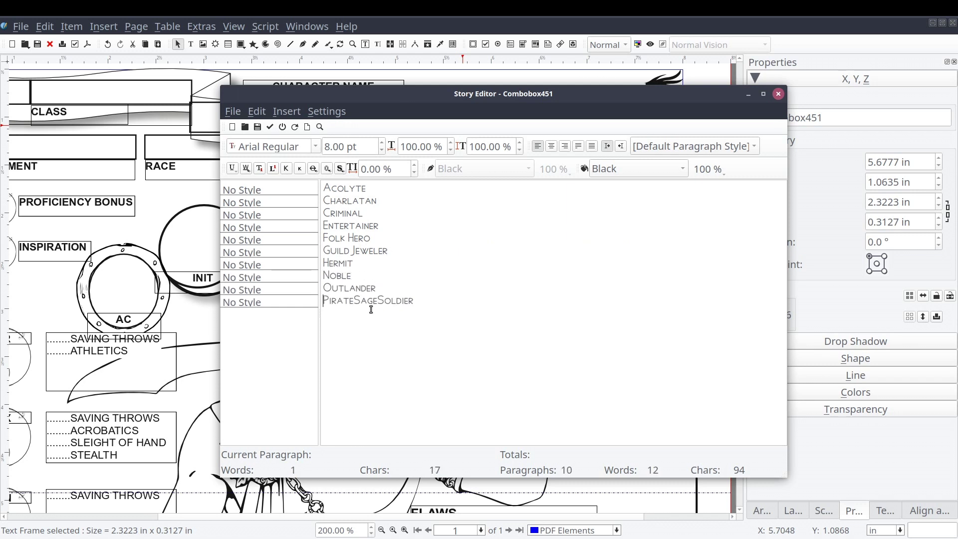
click(353, 301)
key(Return)
click(347, 313)
key(Return)
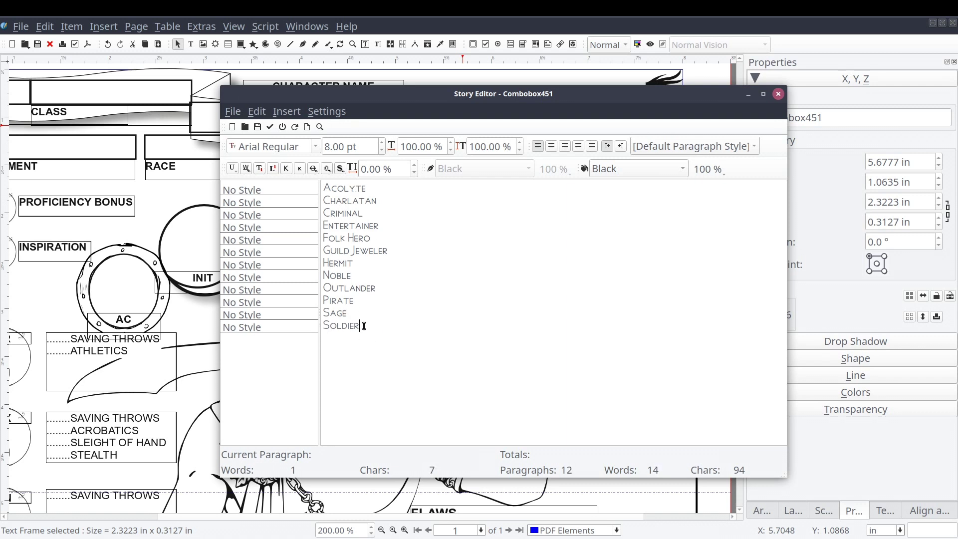
drag(359, 327, 317, 181)
click(389, 201)
Save the option list, close Field Properties, and trim the combo box to 0.2453 in
click(271, 128)
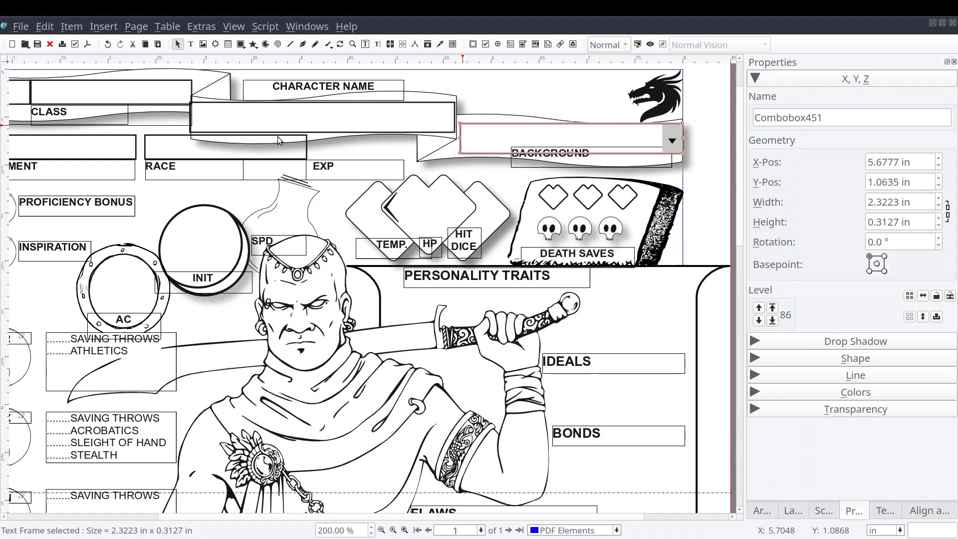
click(576, 400)
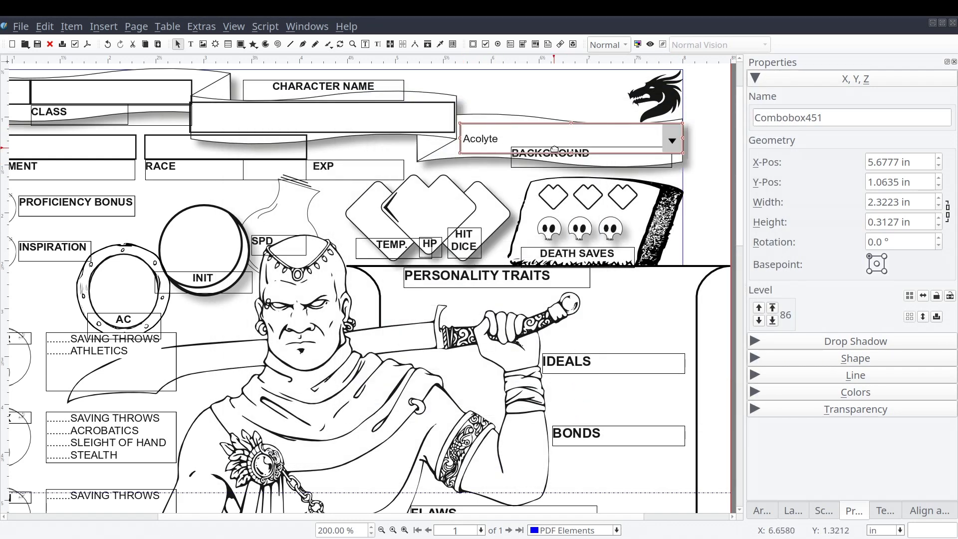
drag(571, 152, 569, 148)
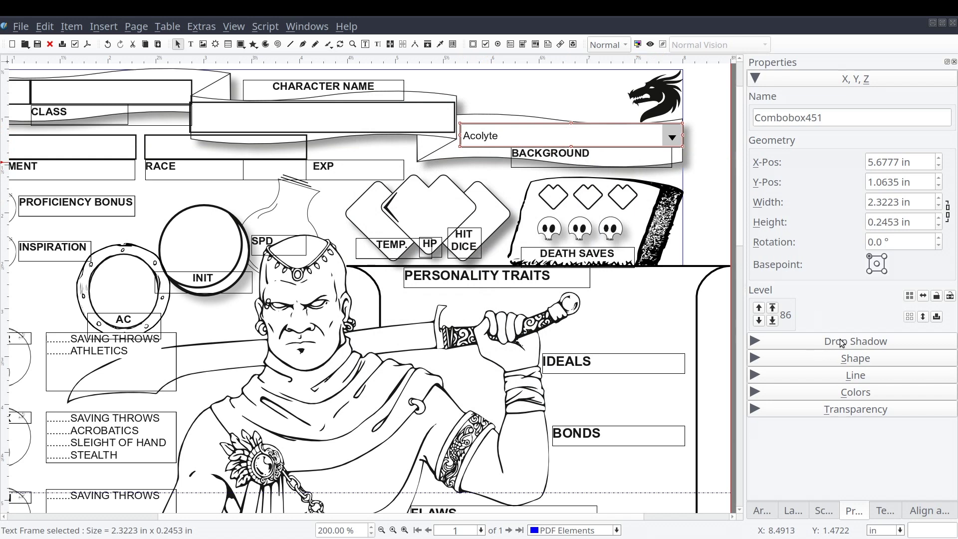
Center-align the combo box text
click(885, 511)
click(780, 155)
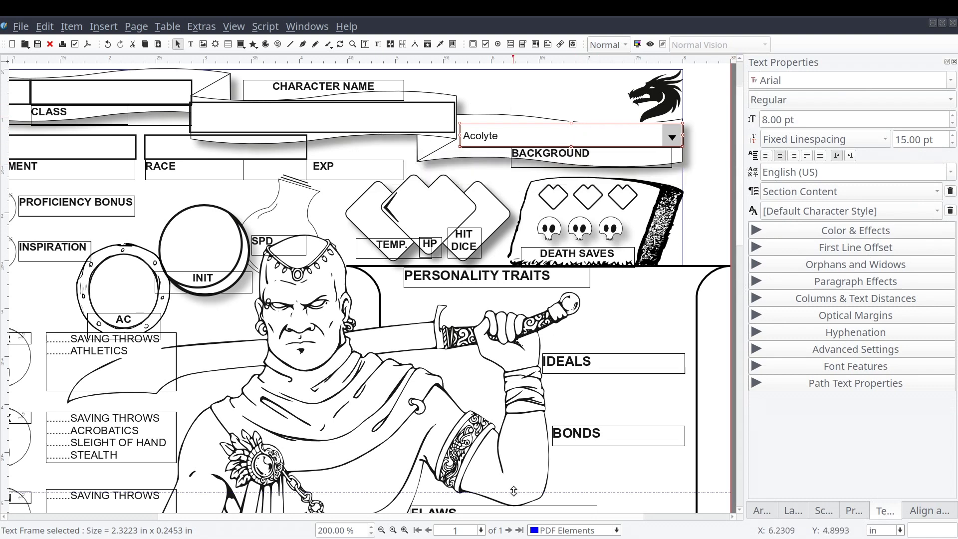
drag(530, 520, 501, 514)
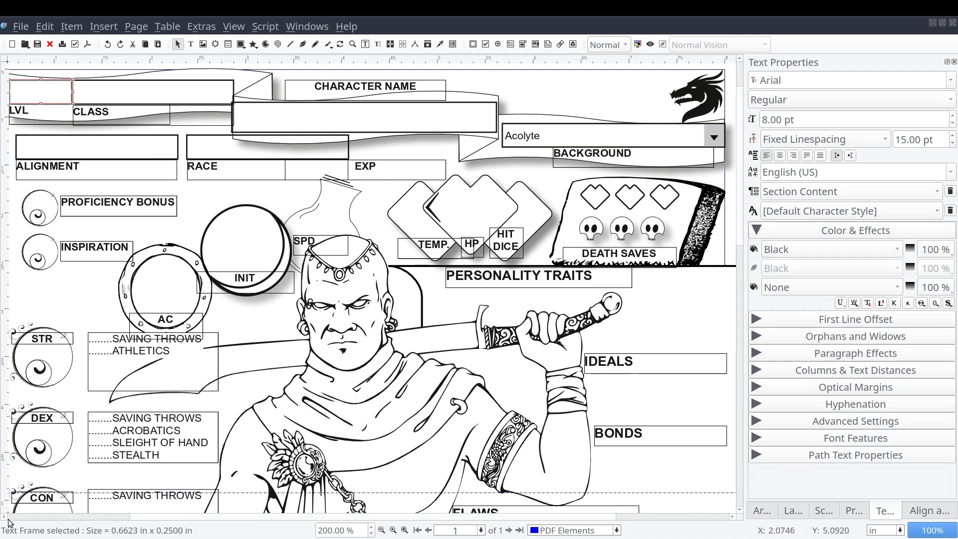
Set the border colour of the LVL and class fields to None
click(107, 90)
double_click(75, 89)
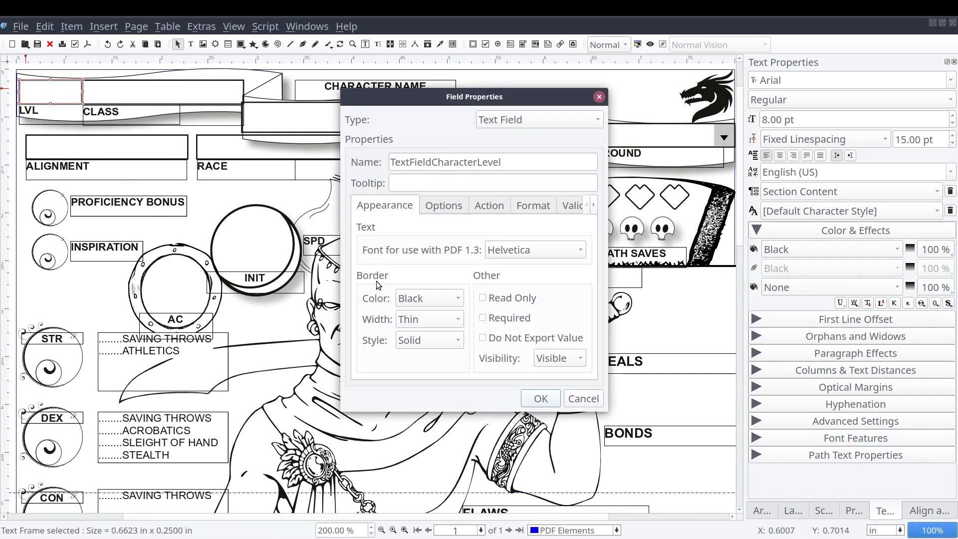
click(412, 299)
click(431, 276)
click(541, 398)
double_click(299, 118)
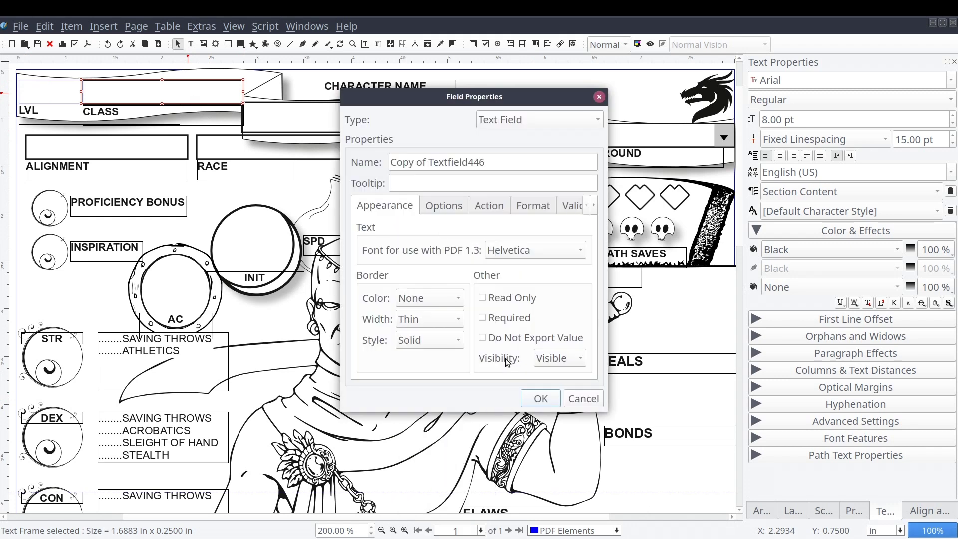
click(411, 298)
click(438, 227)
click(540, 398)
Set the border colour of the Background combo box and the race field to None
double_click(541, 138)
click(412, 298)
click(438, 227)
click(541, 398)
double_click(269, 146)
click(412, 299)
click(437, 227)
click(540, 398)
double_click(270, 147)
click(540, 398)
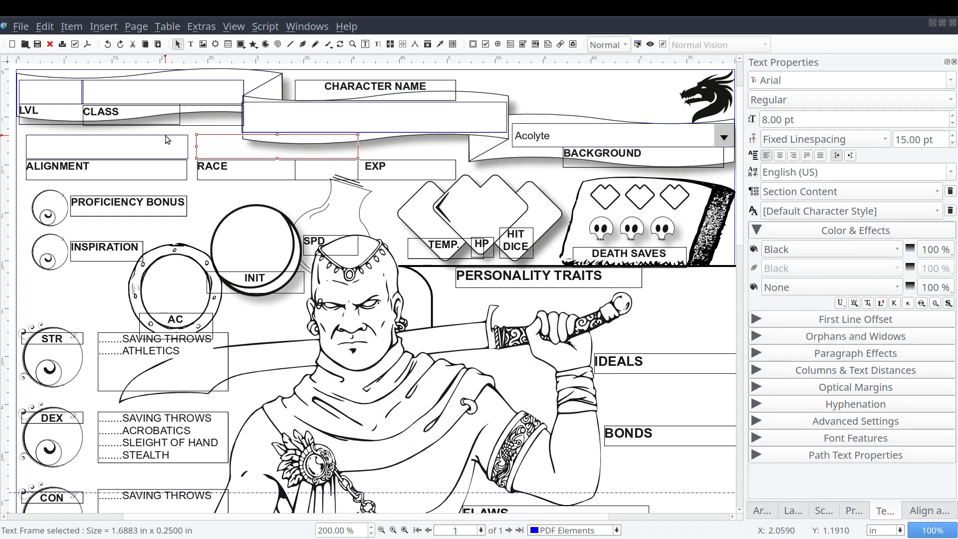
scroll(166, 135, right, 1)
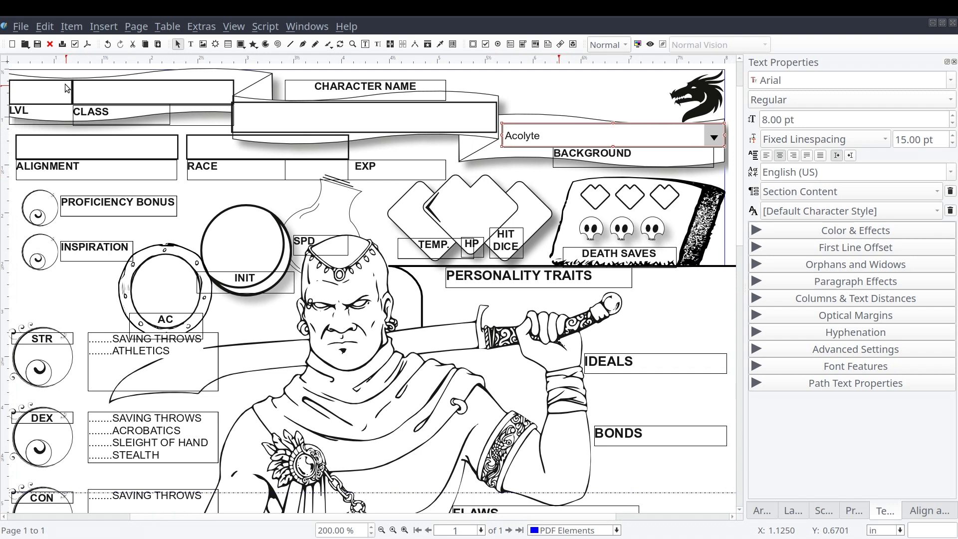
Start Save as PDF, widen the Preflight Verifier and ignore the empty-text-frame errors
click(26, 28)
mouse_move(64, 243)
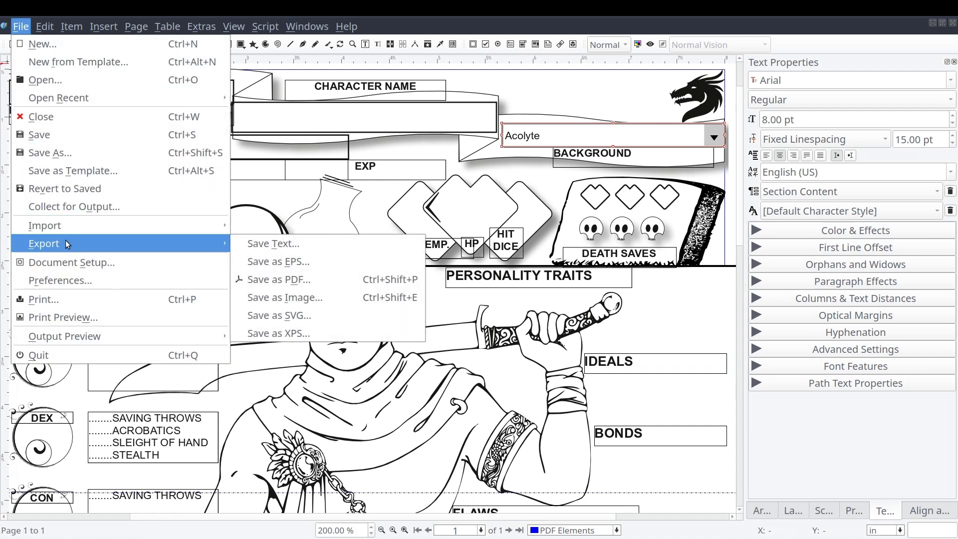
click(345, 279)
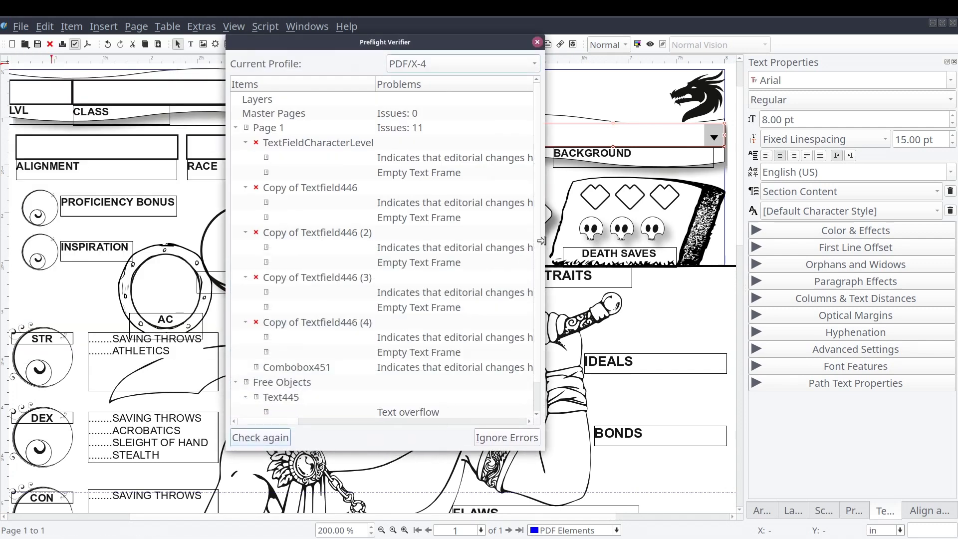
drag(542, 240, 738, 241)
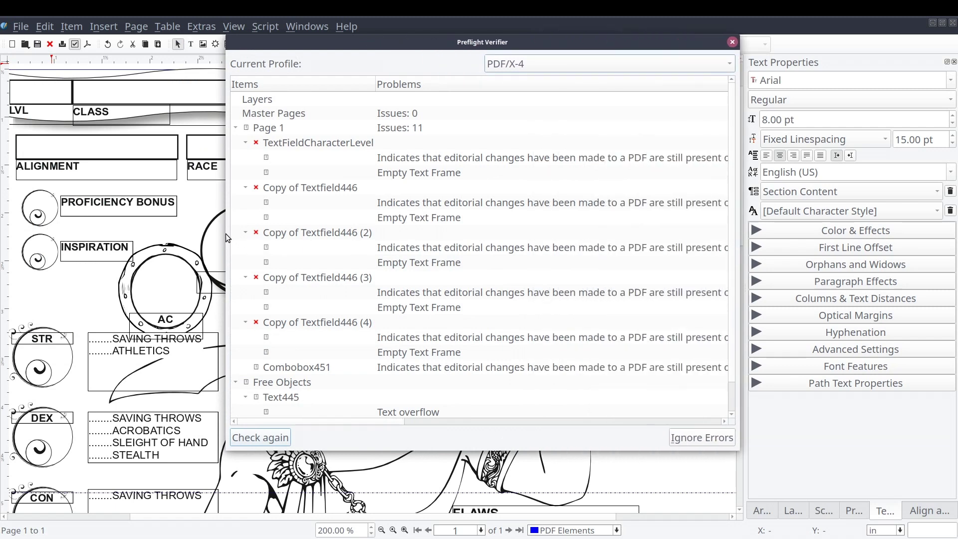
drag(225, 233, 121, 218)
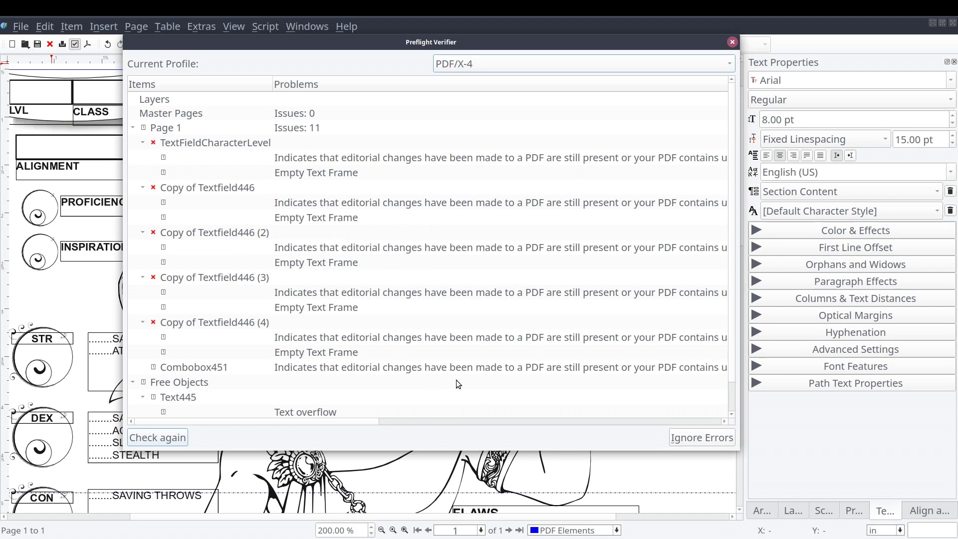
click(689, 437)
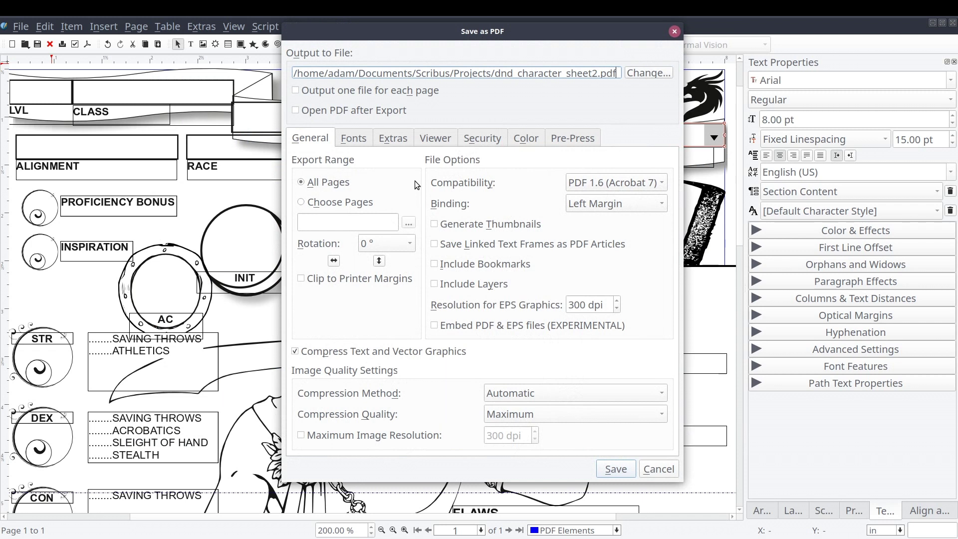
Keep PDF 1.6 (Acrobat 7) compatibility and rename the output to dnd_character_sheet_exported.pdf
click(643, 183)
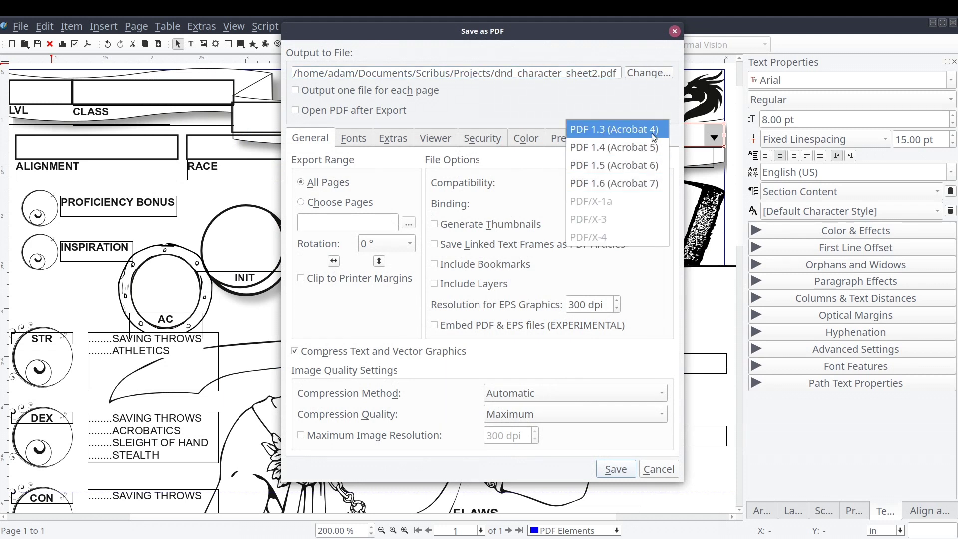
click(661, 183)
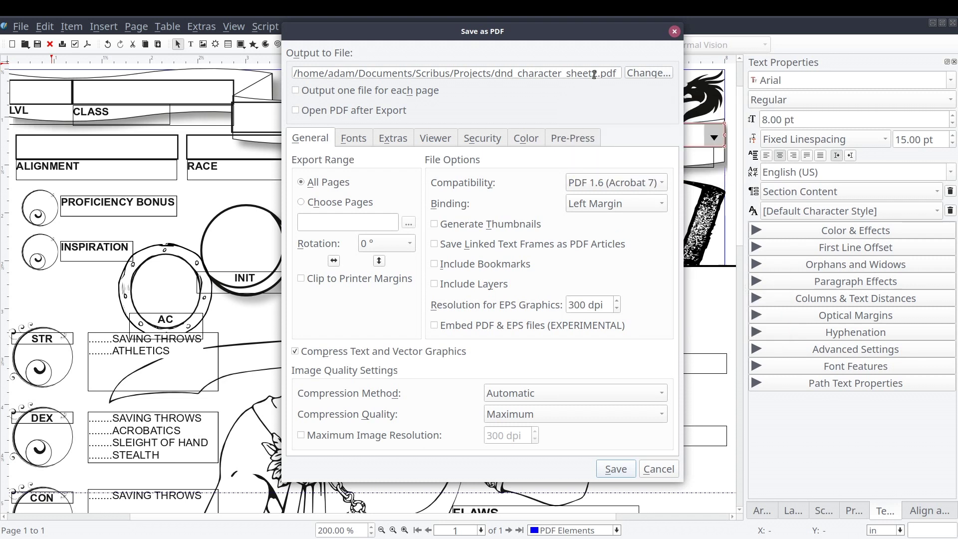
drag(597, 73, 592, 73)
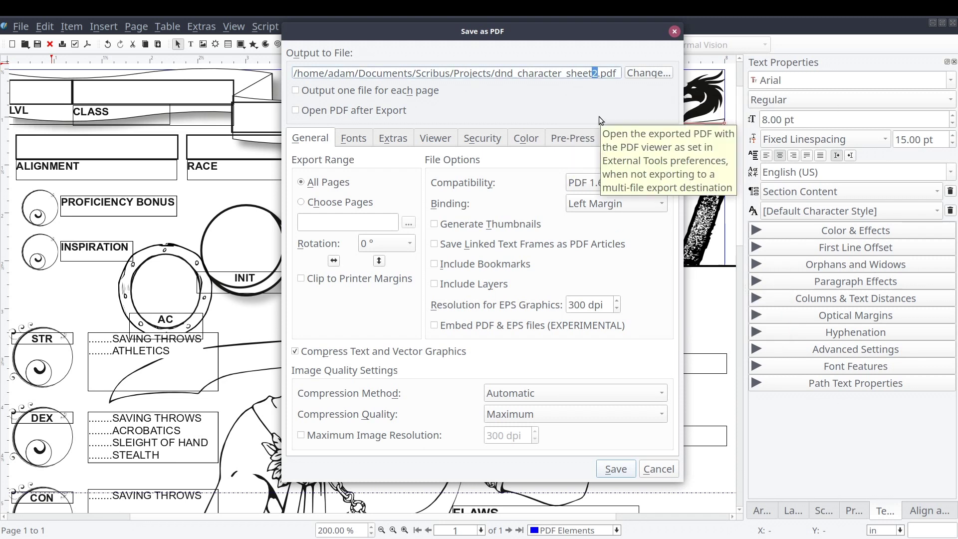
text(_exported)
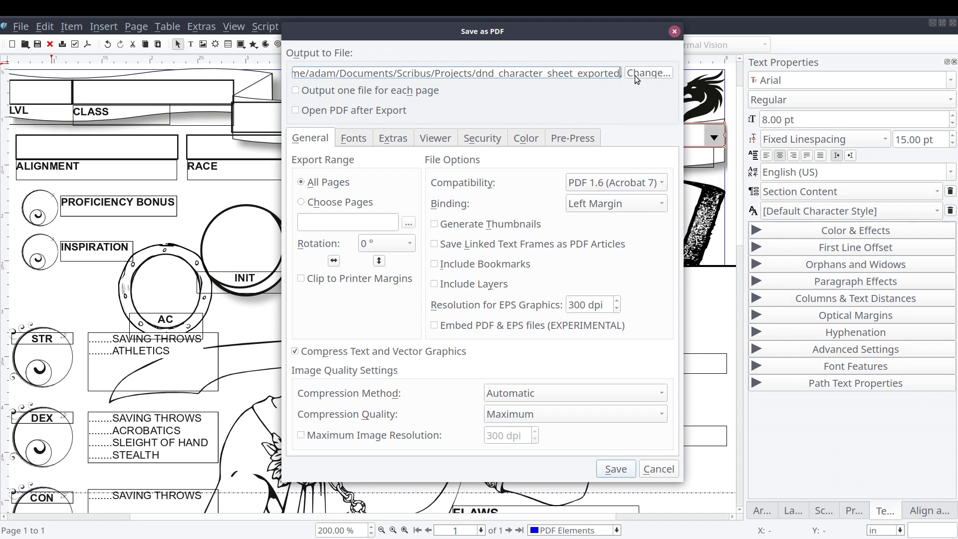
Save the PDF and, at fit width, enter level 6, Druid, a character name, Neutral Good and Human
click(614, 469)
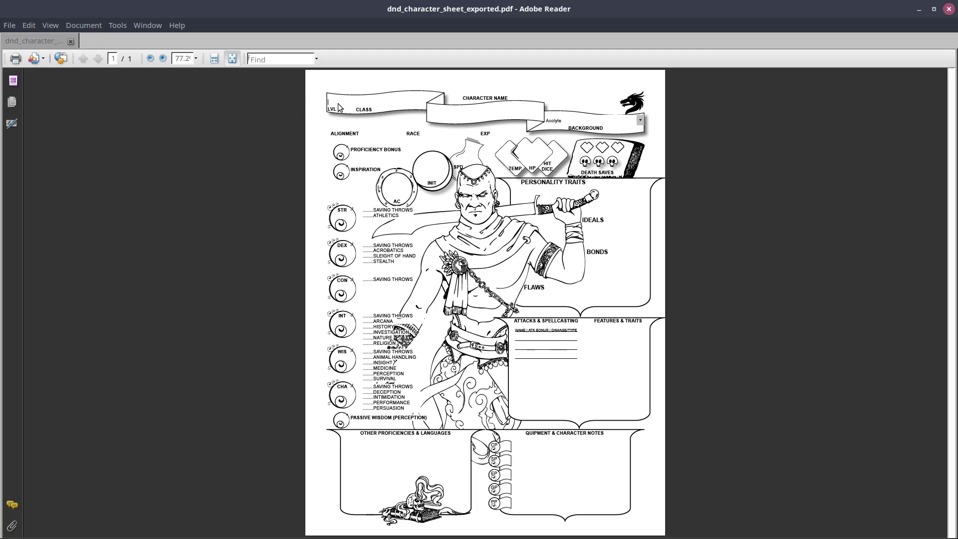
key(ctrl+2)
text(61)
text(Druid)
text(Malory)
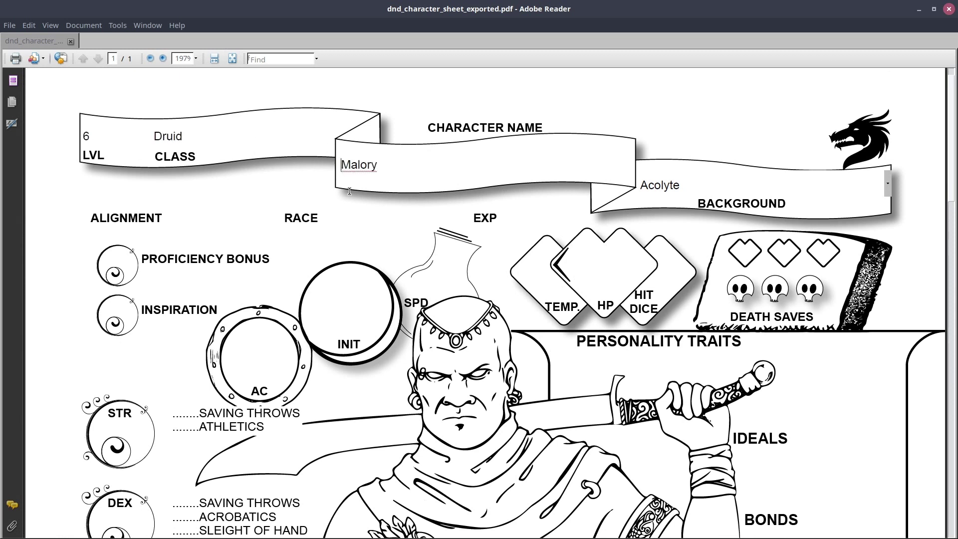
key(Return)
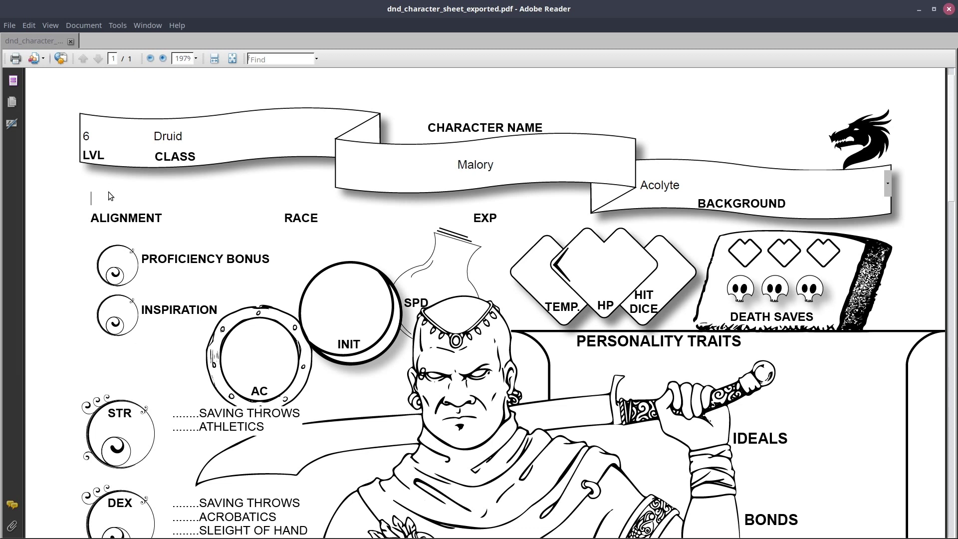
text(Neutral Good)
key(Tab)
text(Human)
Set the Background dropdown to Outlander
click(888, 183)
click(669, 339)
click(888, 183)
click(659, 355)
click(891, 179)
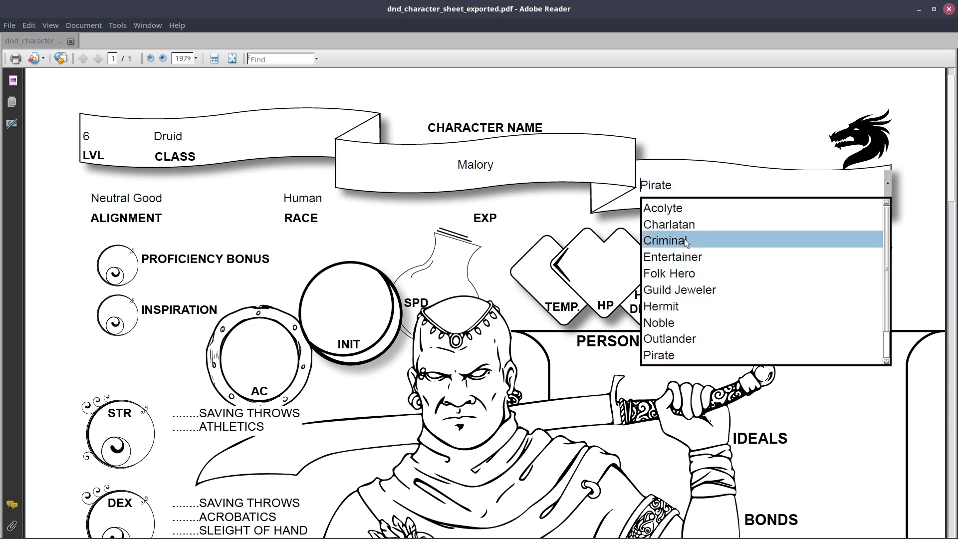
click(887, 190)
click(887, 189)
click(671, 338)
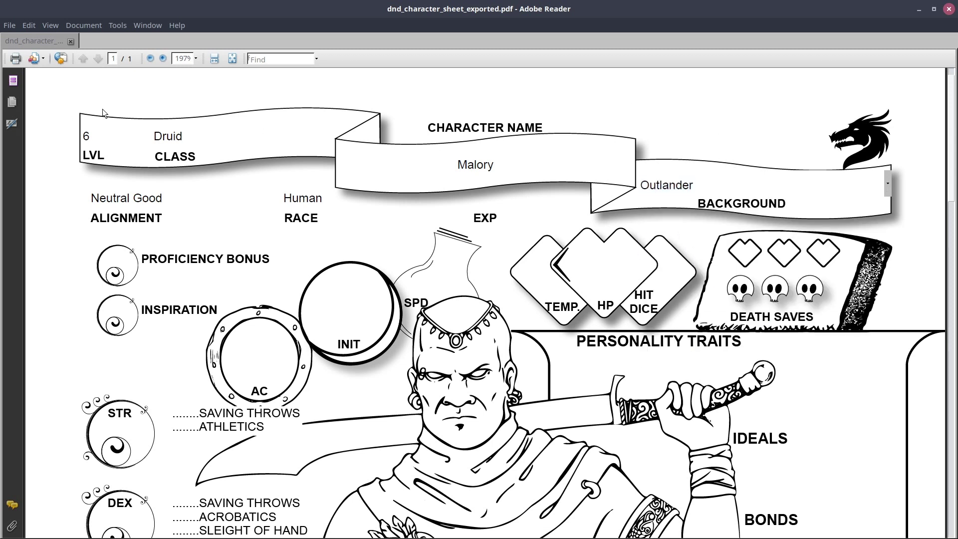